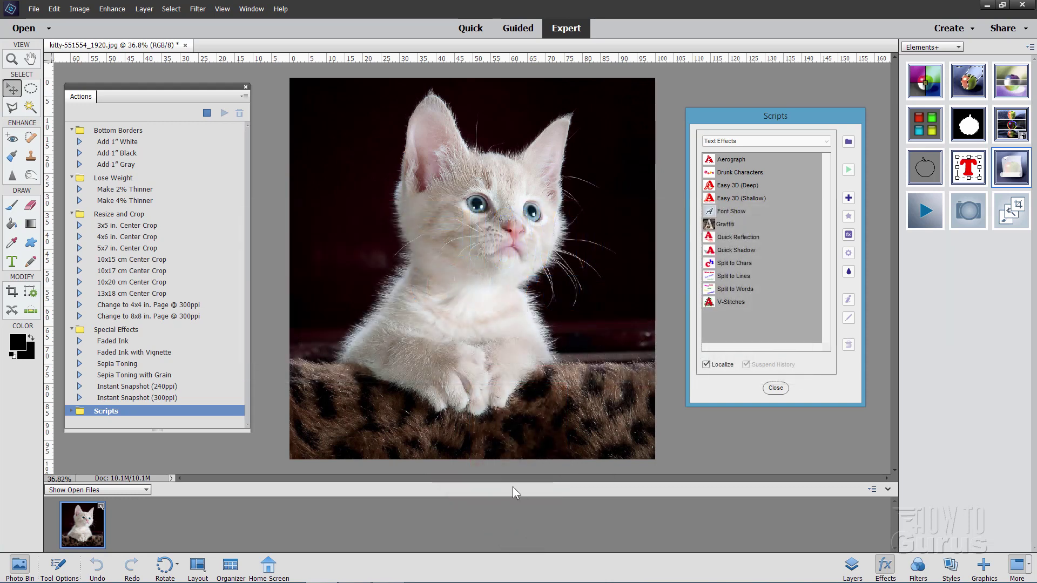
Step: Close the Scripts window, place the Actions panel beside the photo, and show the Layers panel
{"action": "left_click", "coordinate": [774, 389]}
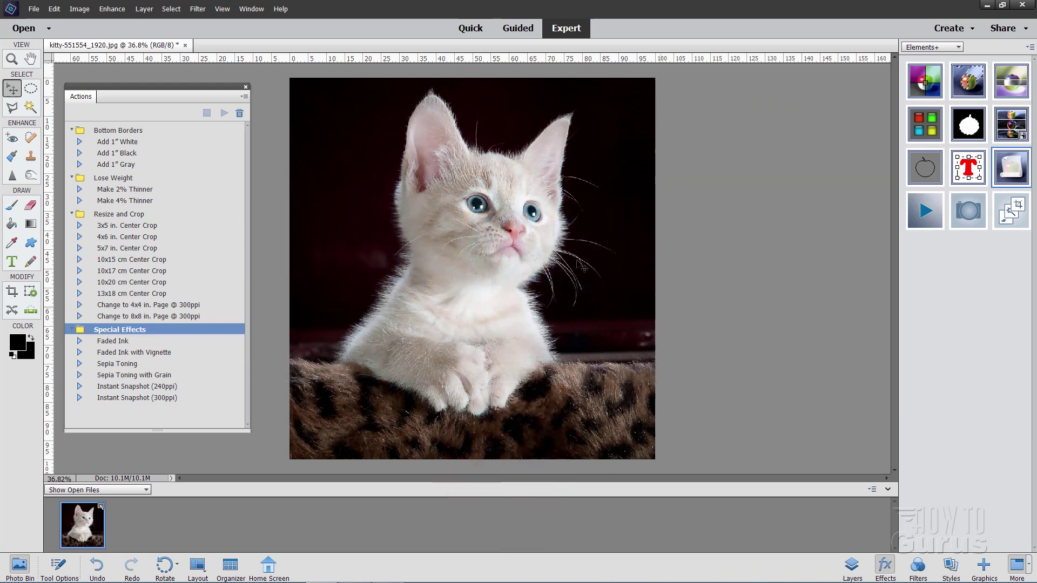
{"action": "left_click_drag", "start_coordinate": [162, 88], "coordinate": [792, 93]}
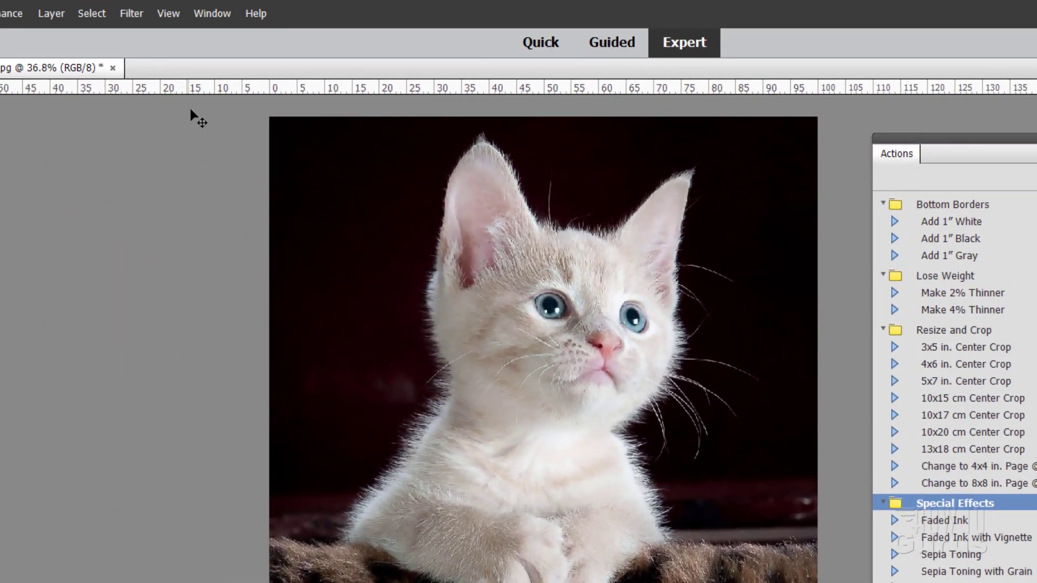
{"action": "left_click", "coordinate": [213, 14]}
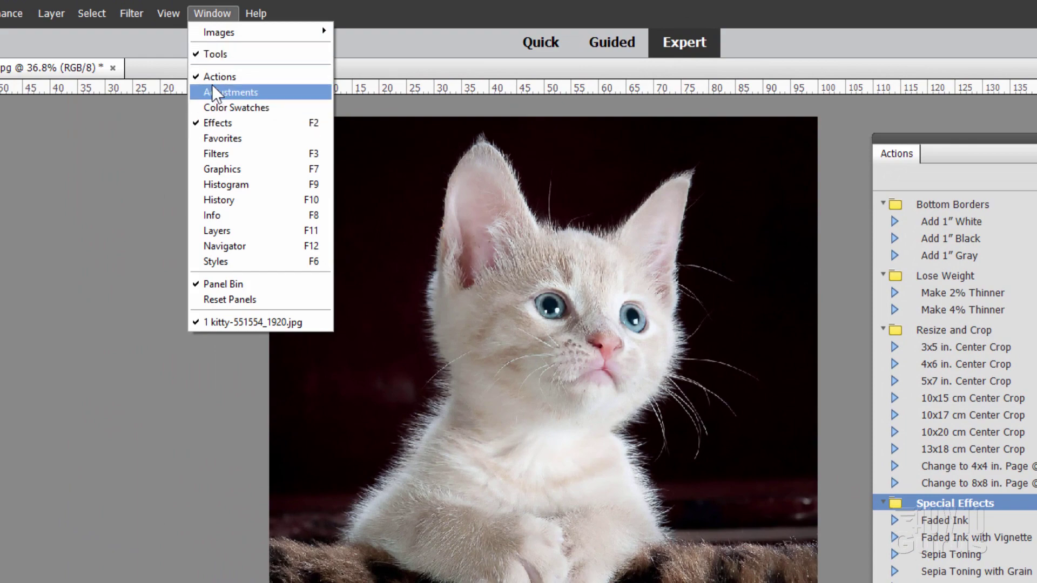
{"action": "left_click", "coordinate": [261, 78]}
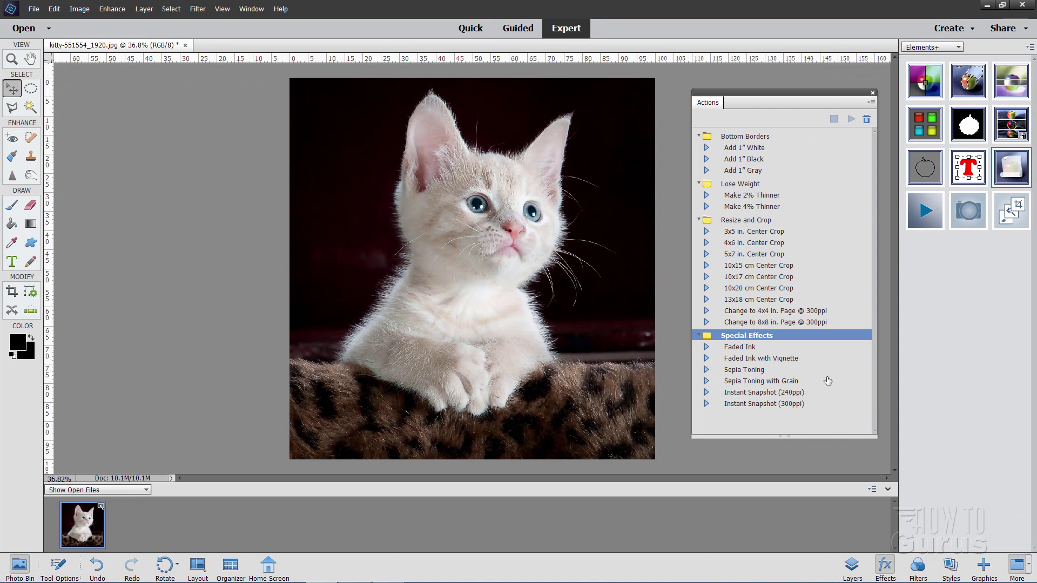
{"action": "left_click", "coordinate": [852, 565]}
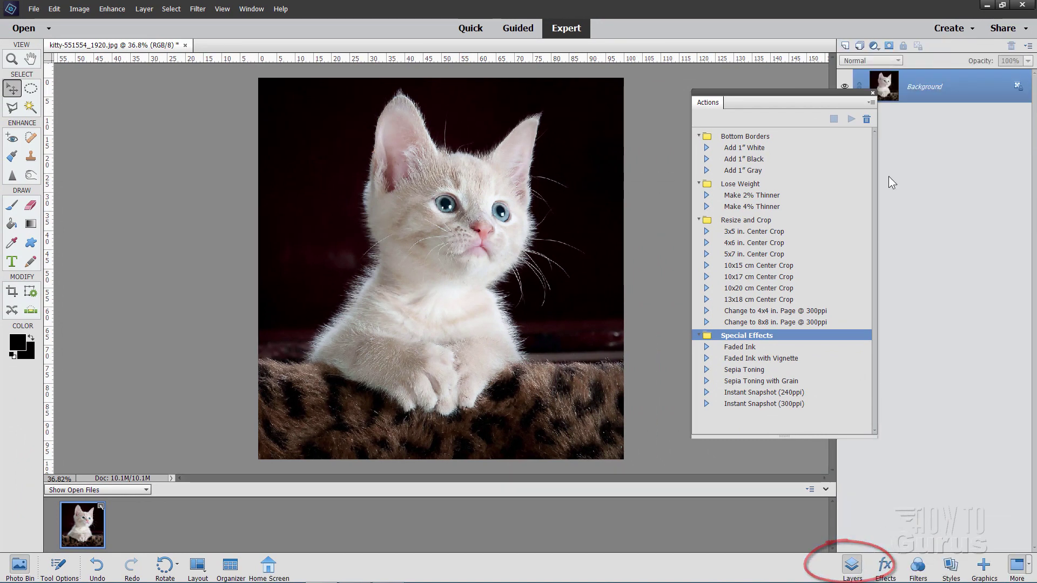
{"action": "left_click_drag", "start_coordinate": [814, 92], "coordinate": [756, 92]}
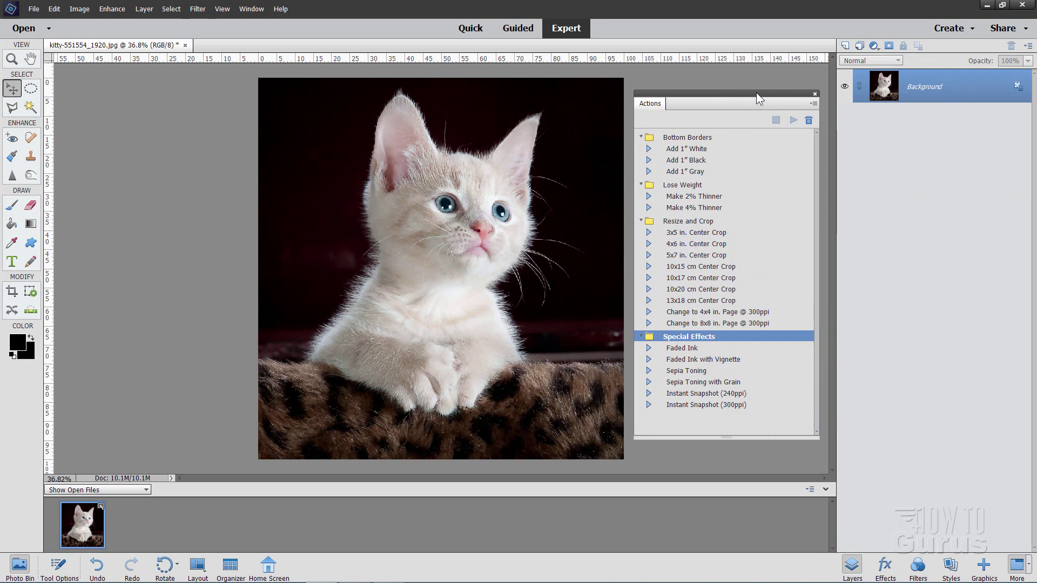
Step: Duplicate the Background layer into a Background copy, then reselect the original Background layer
{"action": "right_click", "coordinate": [920, 92]}
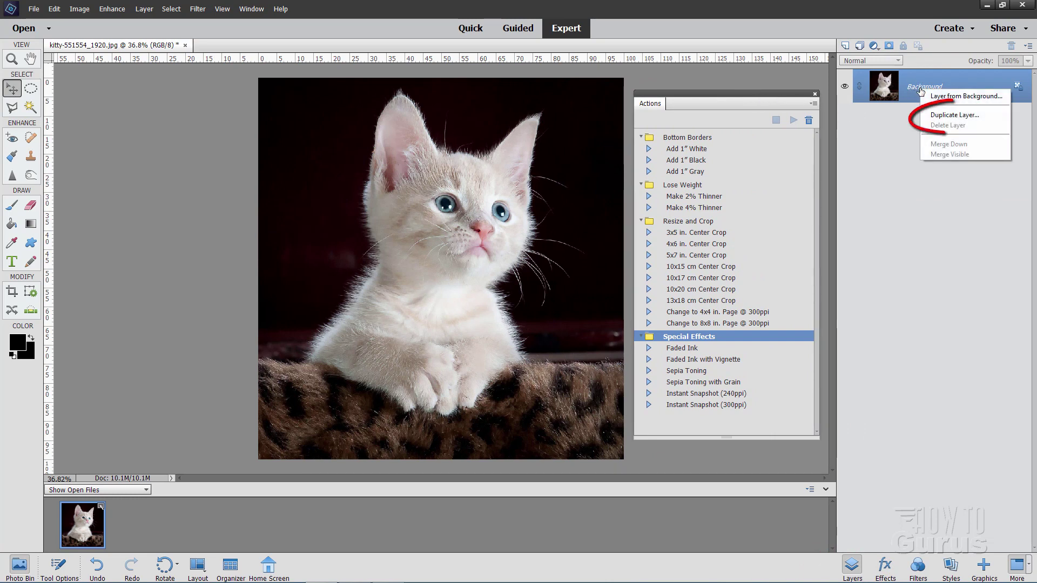
{"action": "left_click", "coordinate": [947, 115]}
{"action": "left_click", "coordinate": [615, 175]}
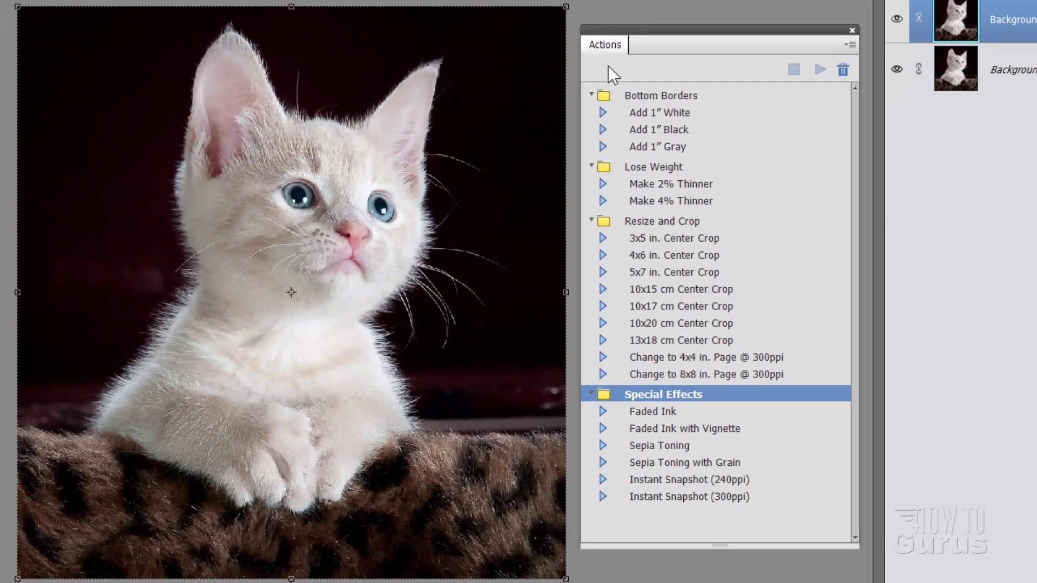
{"action": "left_click", "coordinate": [999, 69]}
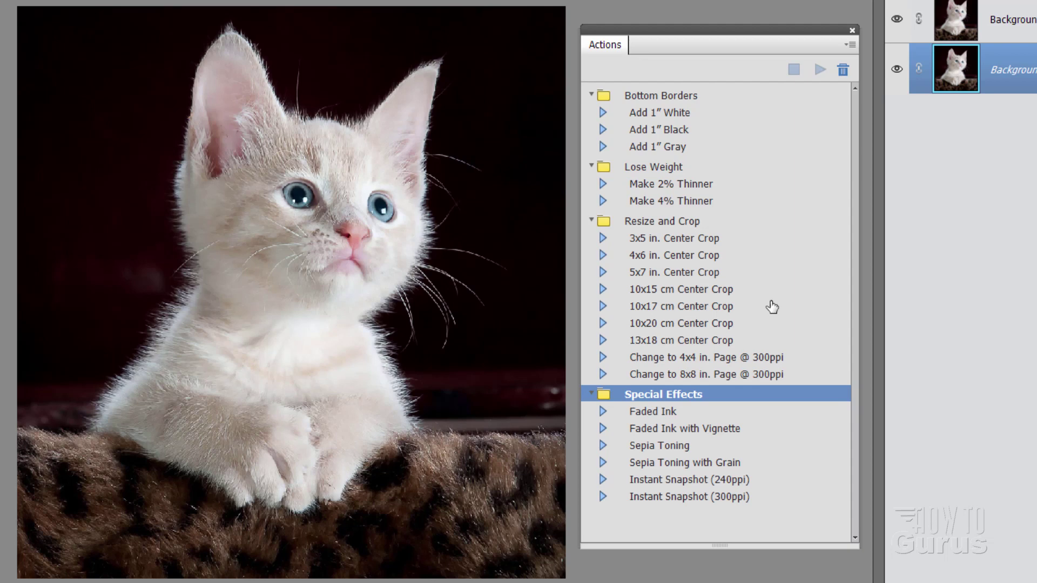
{"action": "left_click", "coordinate": [647, 117]}
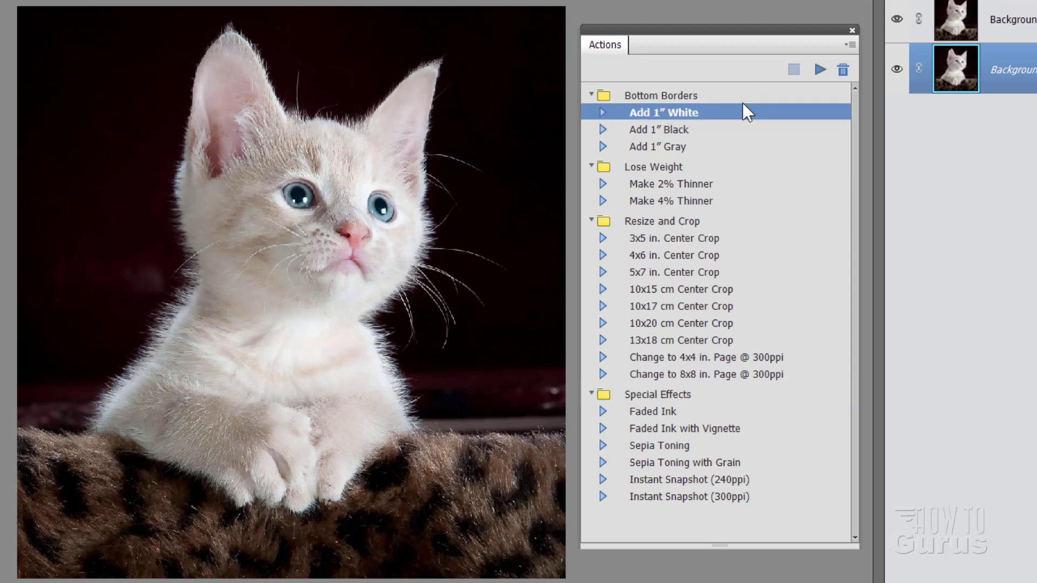
{"action": "left_click", "coordinate": [819, 73]}
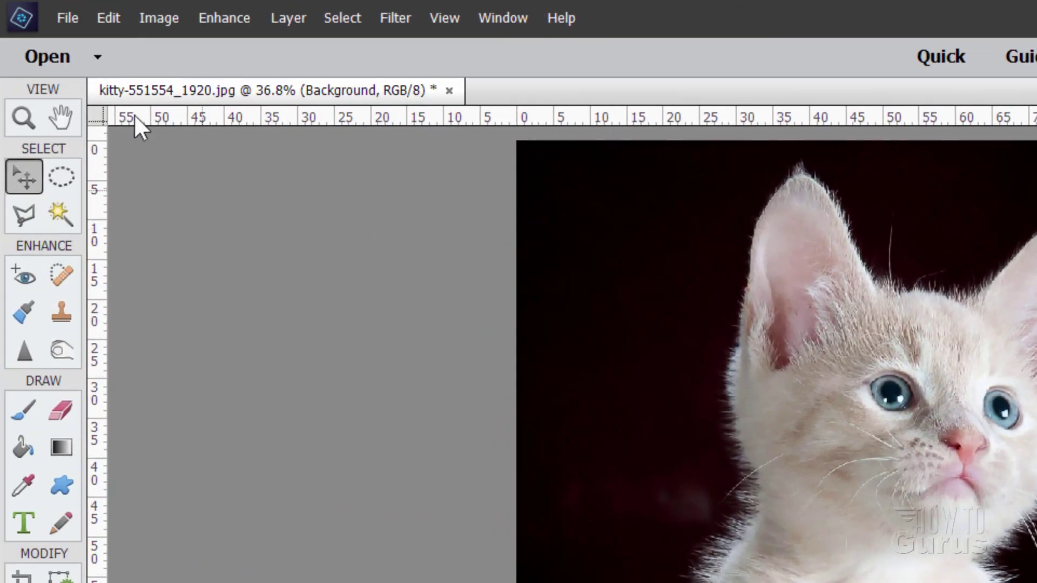
{"action": "left_click", "coordinate": [107, 19]}
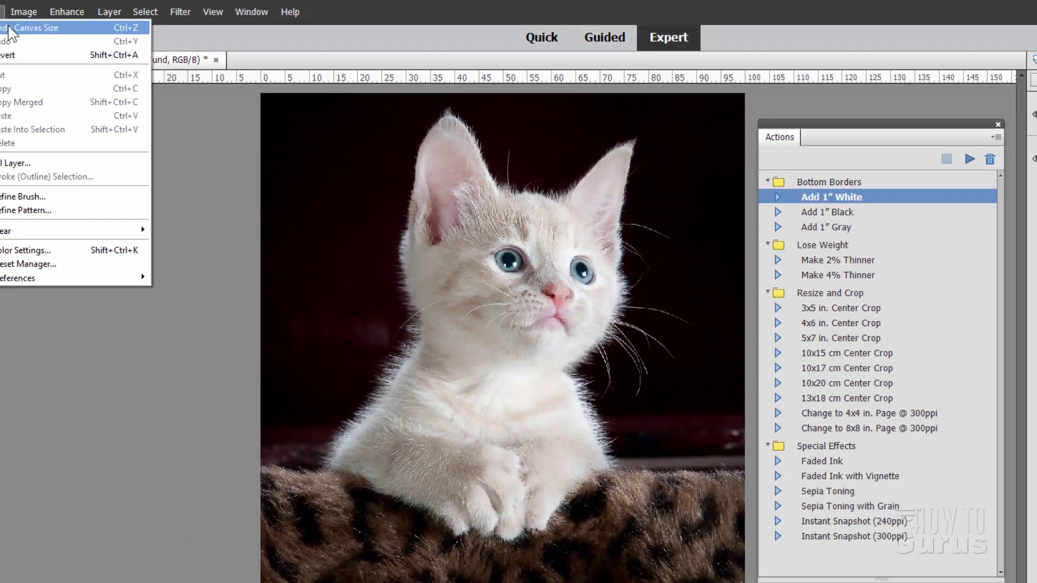
{"action": "left_click", "coordinate": [141, 43]}
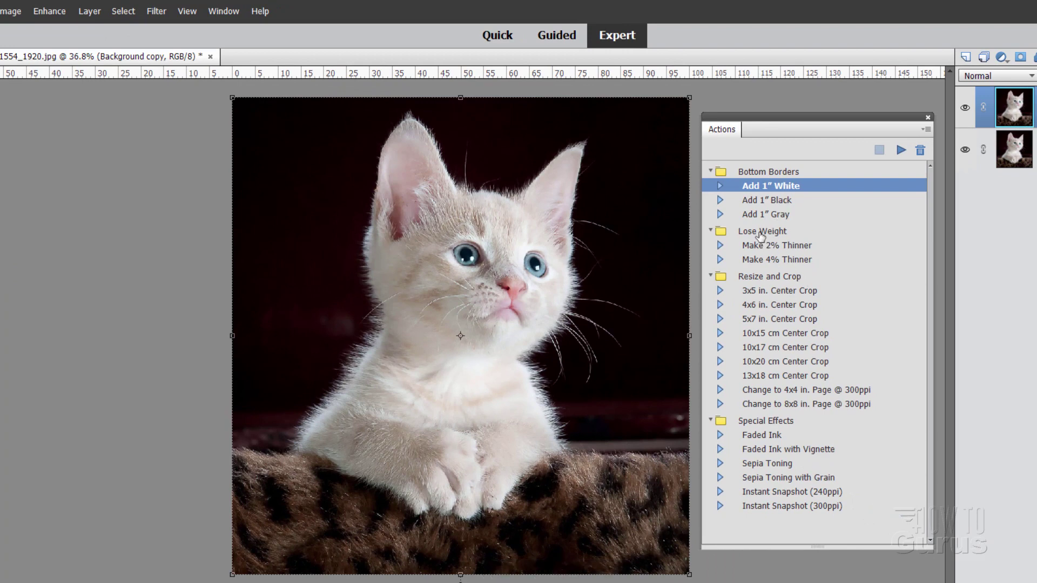
{"action": "left_click", "coordinate": [772, 321]}
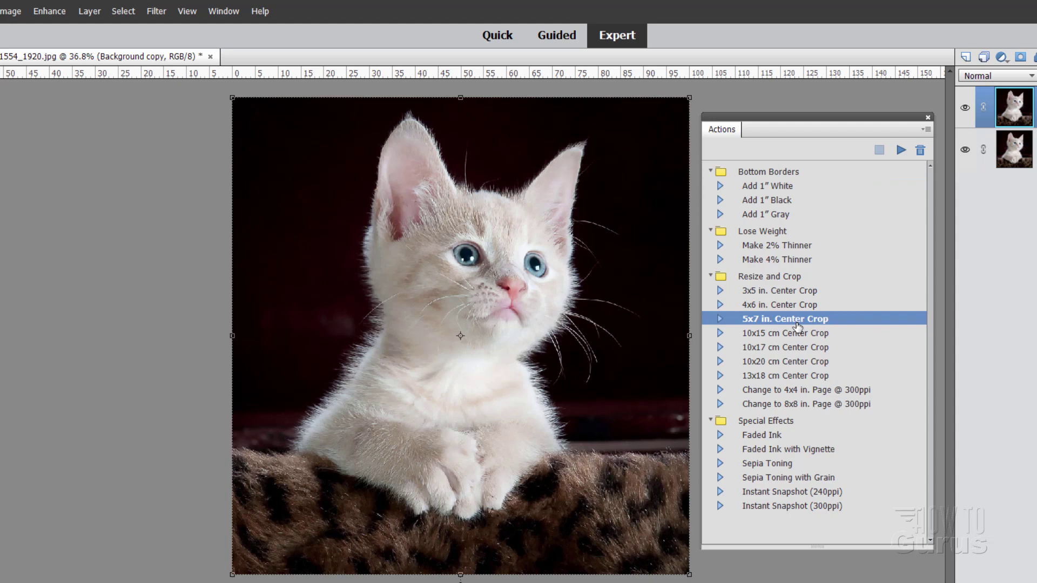
{"action": "left_click", "coordinate": [901, 150]}
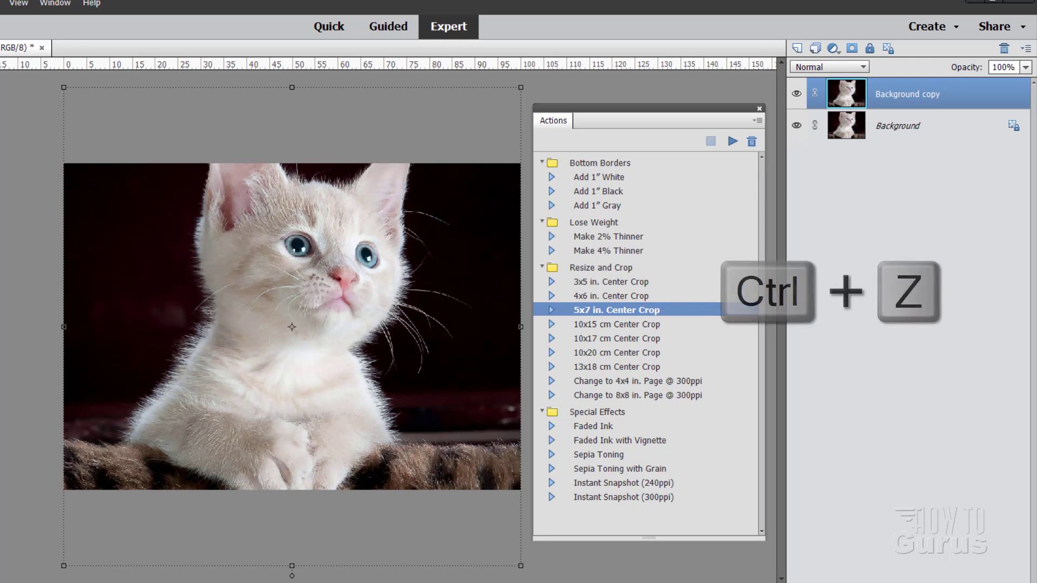
{"action": "key", "text": "ctrl+z"}
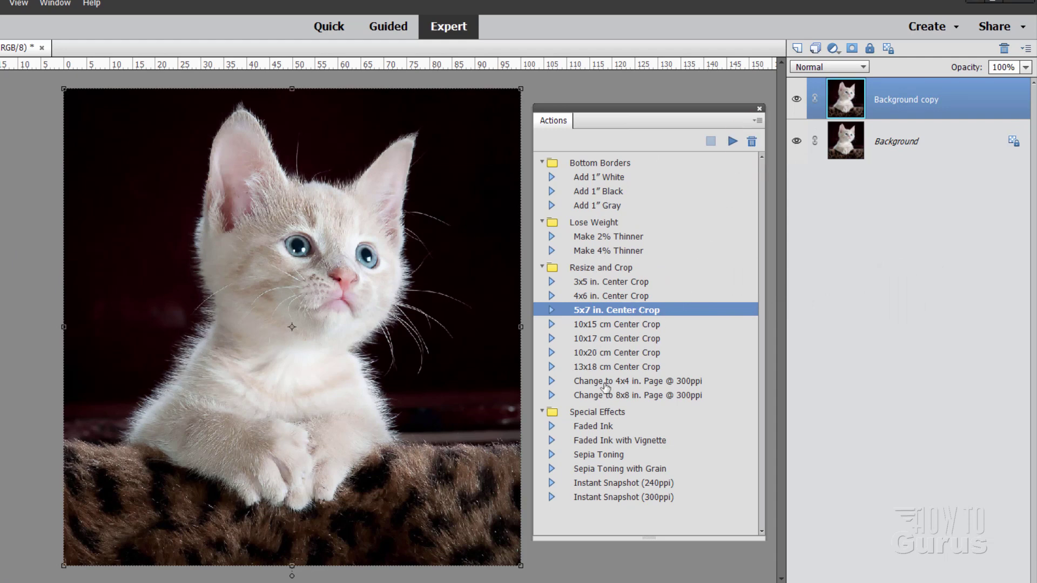
Step: Start Load Actions from the Actions panel menu, then cancel the file dialog
{"action": "left_click", "coordinate": [758, 121]}
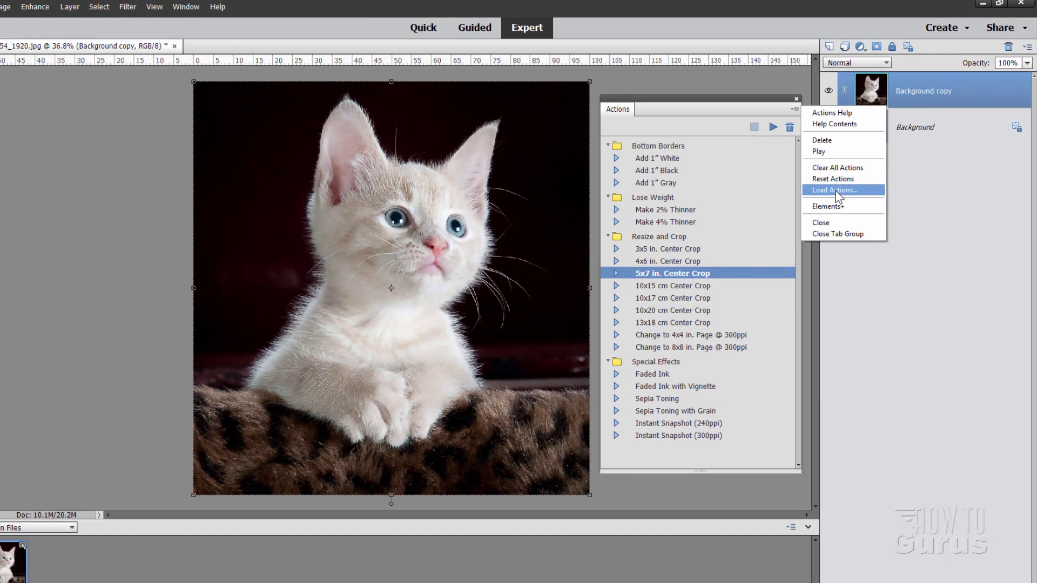
{"action": "left_click", "coordinate": [804, 214]}
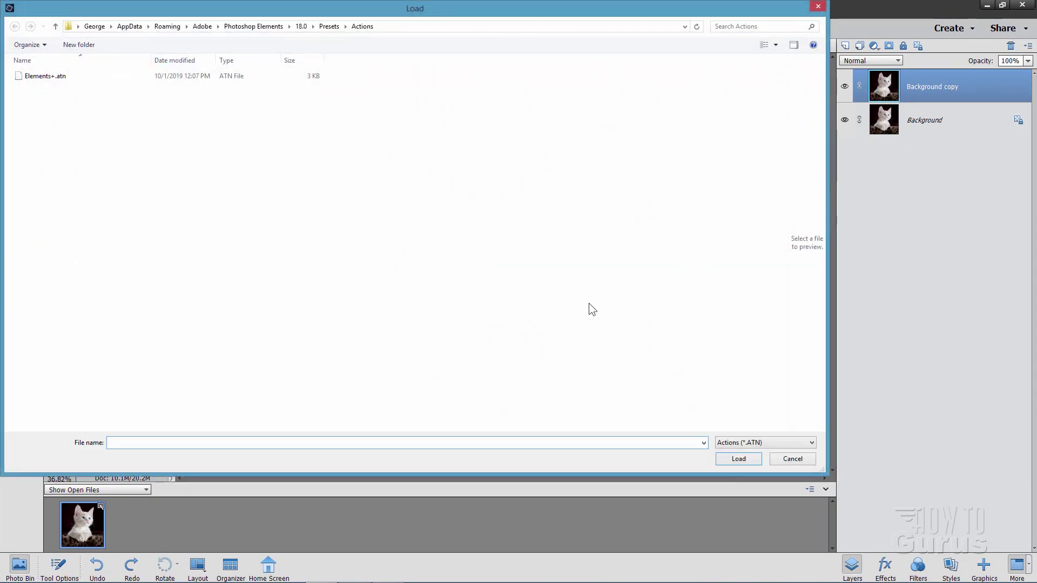
{"action": "left_click_drag", "start_coordinate": [400, 10], "coordinate": [452, 16]}
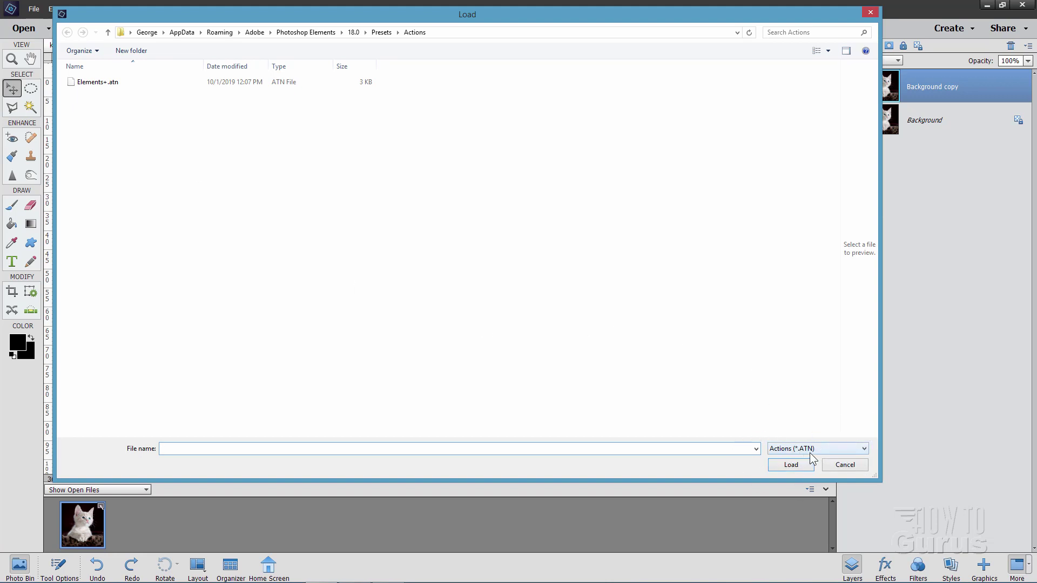
{"action": "left_click", "coordinate": [846, 465]}
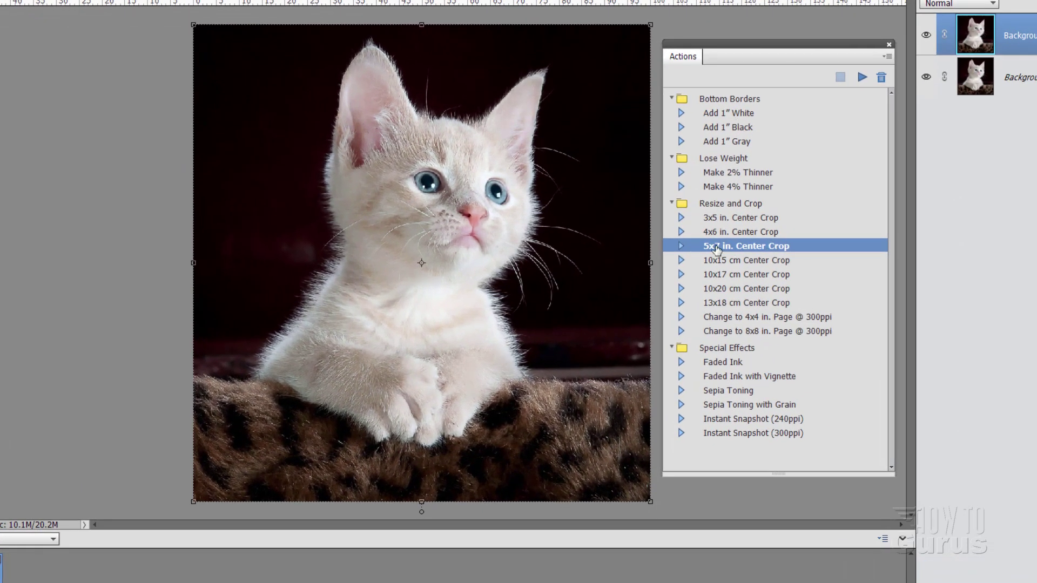
Step: Expand the Faded Ink with Vignette action and its Canvas Size step's settings
{"action": "left_click", "coordinate": [683, 376]}
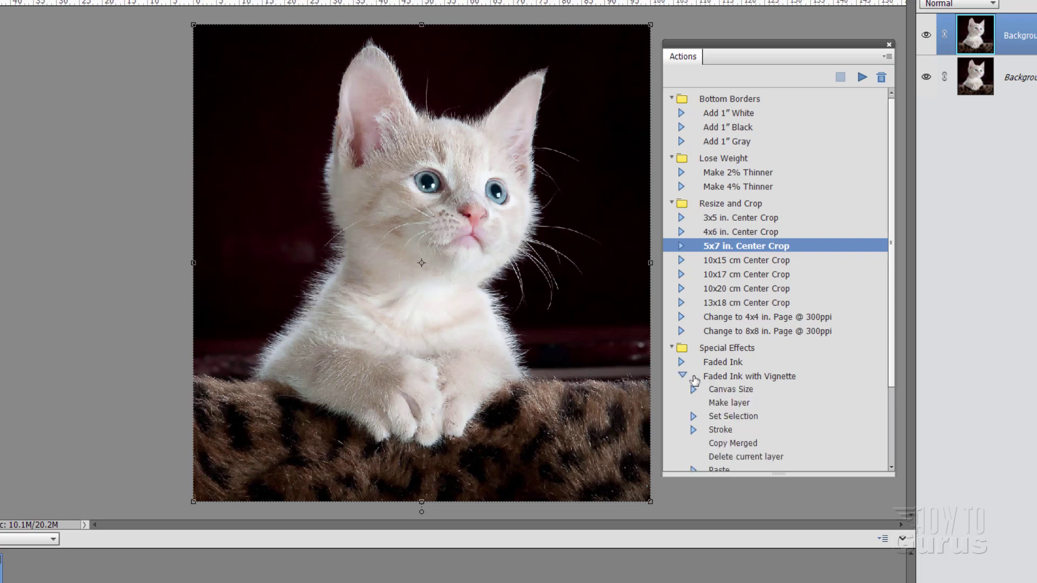
{"action": "left_click_drag", "start_coordinate": [891, 277], "coordinate": [898, 351]}
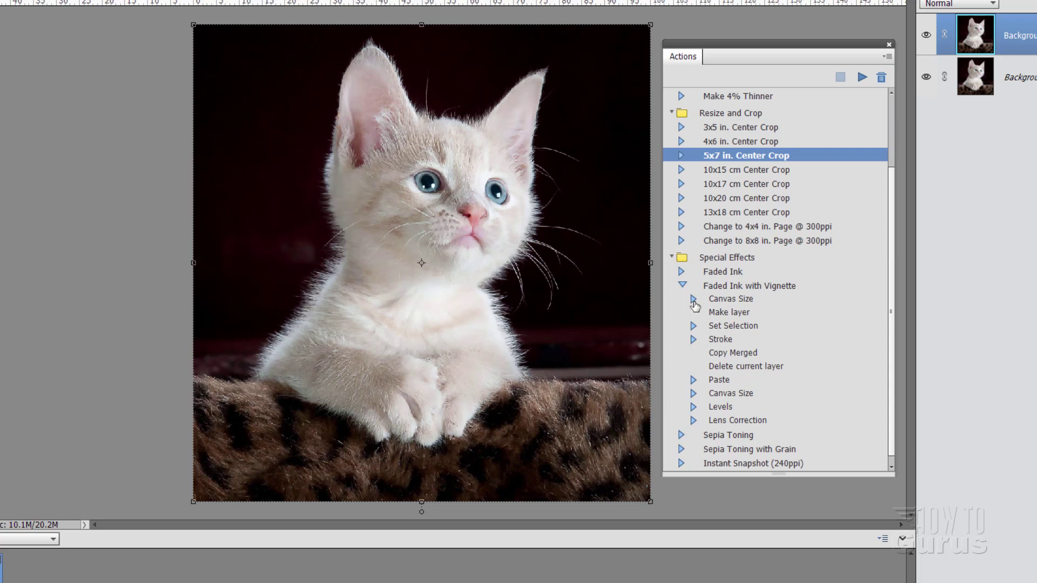
{"action": "left_click", "coordinate": [694, 301]}
{"action": "left_click_drag", "start_coordinate": [893, 359], "coordinate": [890, 407]}
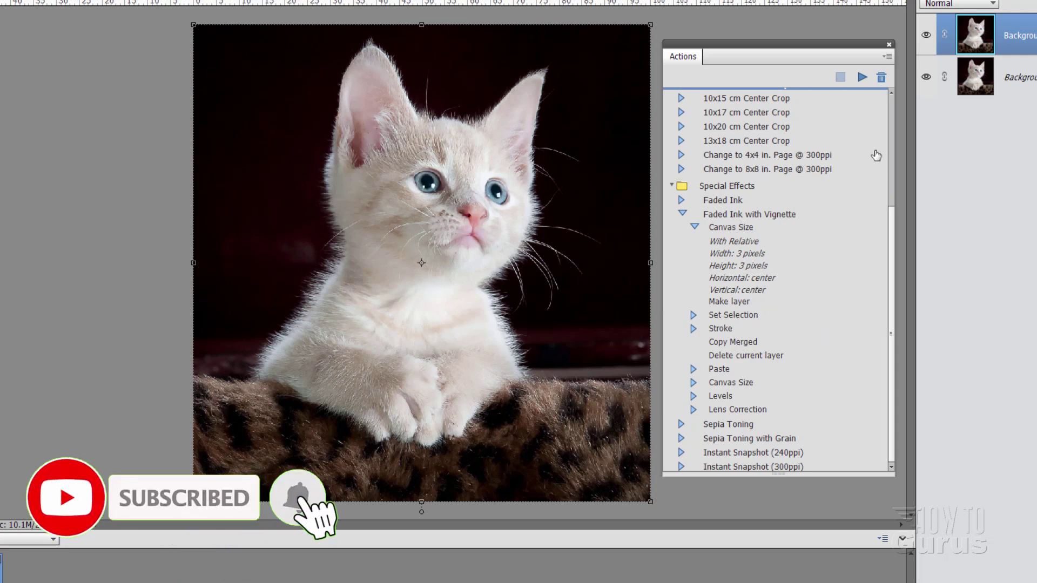
{"action": "left_click", "coordinate": [887, 56]}
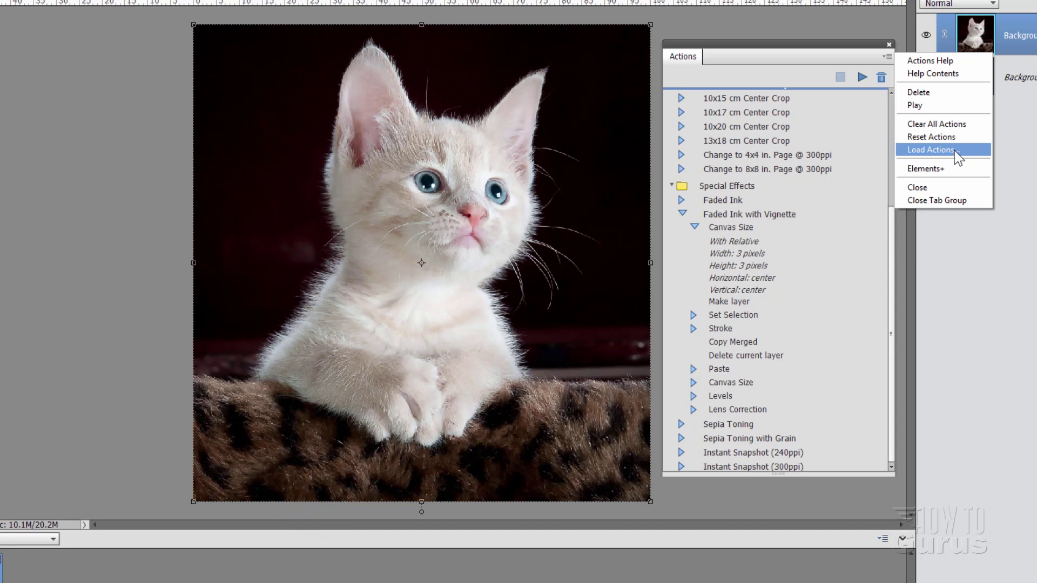
Step: Collapse Faded Ink with Vignette and load the Elements+ action set, showing its effects
{"action": "left_click", "coordinate": [822, 50]}
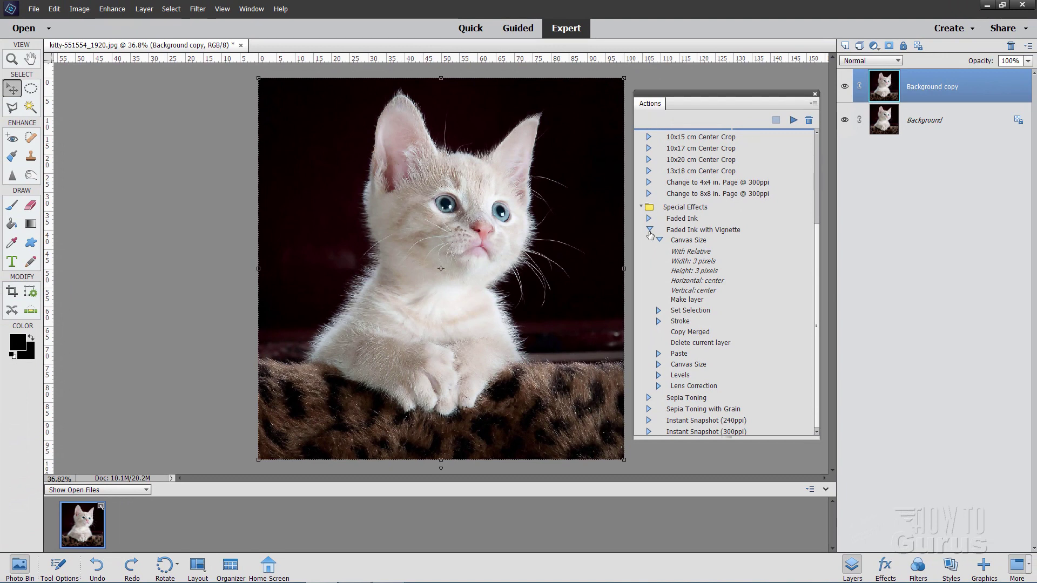
{"action": "left_click", "coordinate": [650, 230]}
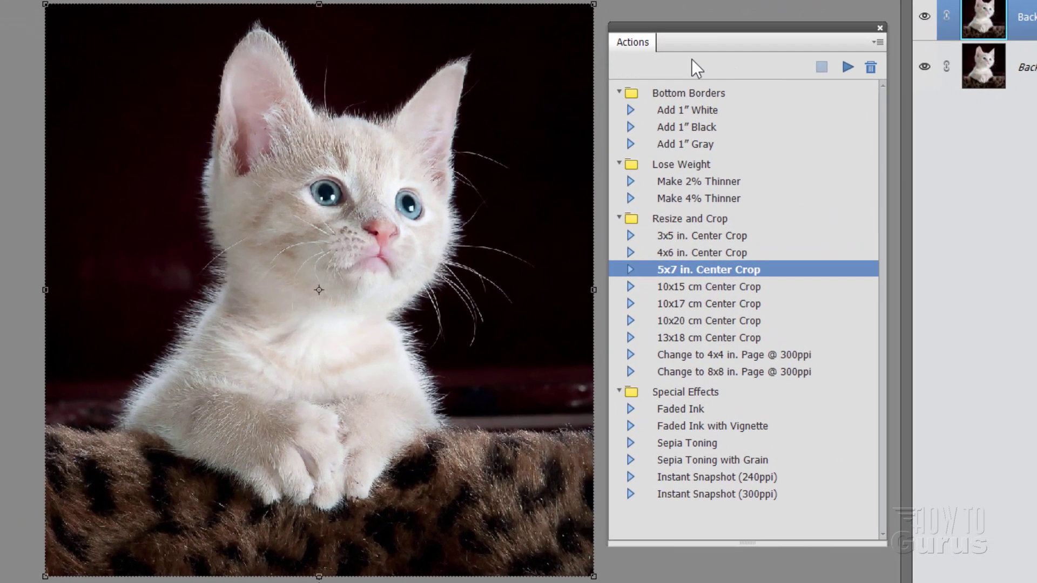
{"action": "left_click", "coordinate": [877, 43]}
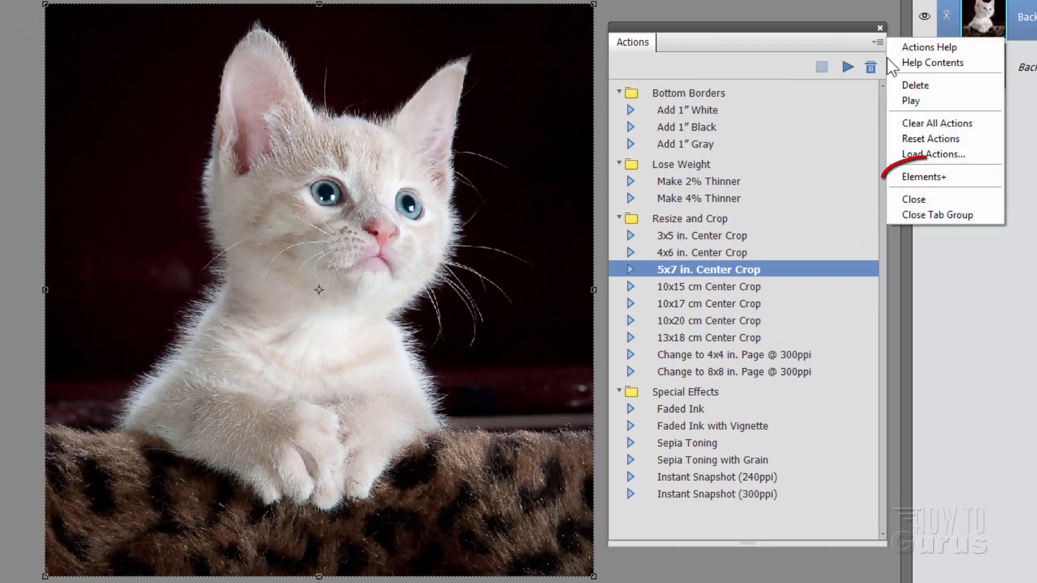
{"action": "left_click", "coordinate": [920, 177]}
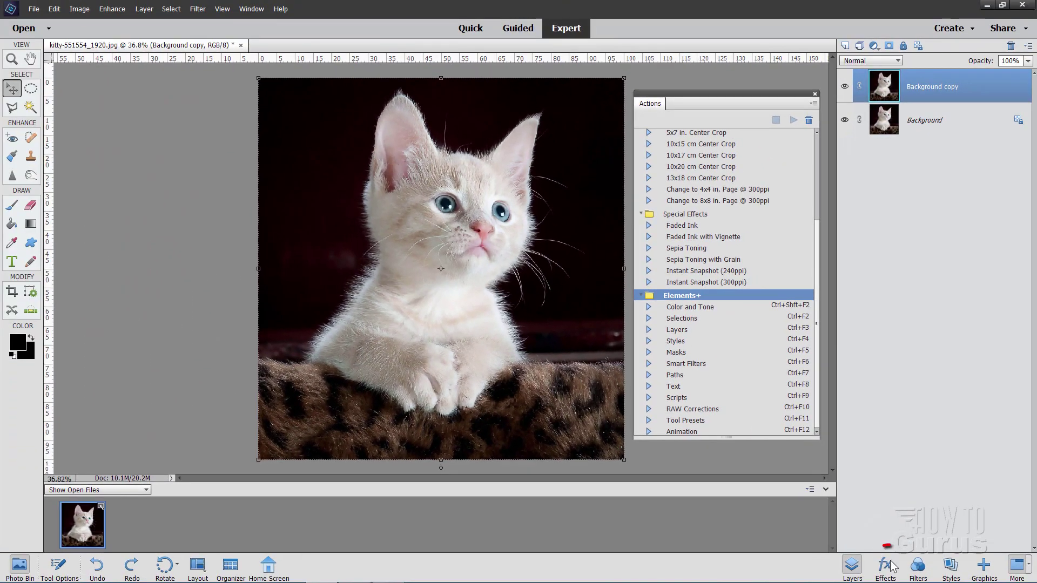
{"action": "left_click", "coordinate": [885, 564]}
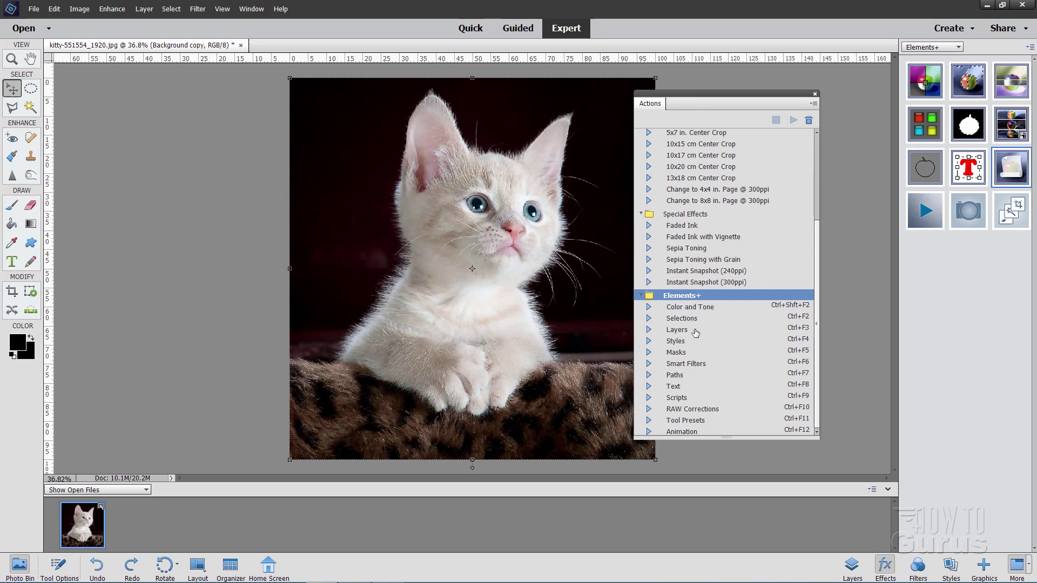
Step: Run the Elements+ Color and Tone action, then close its dialog and the Actions panel
{"action": "left_click", "coordinate": [683, 312]}
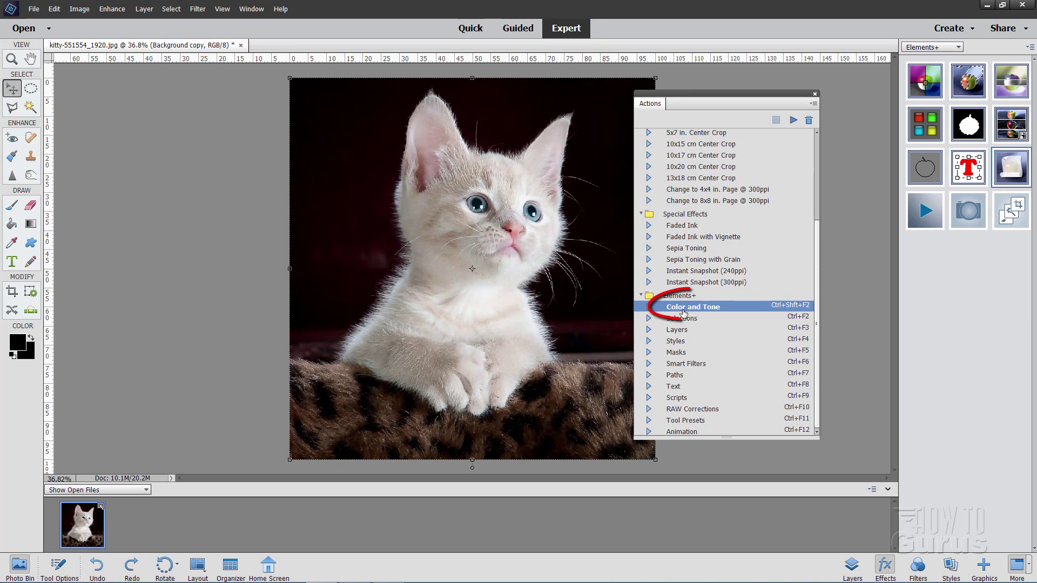
{"action": "left_click", "coordinate": [793, 120]}
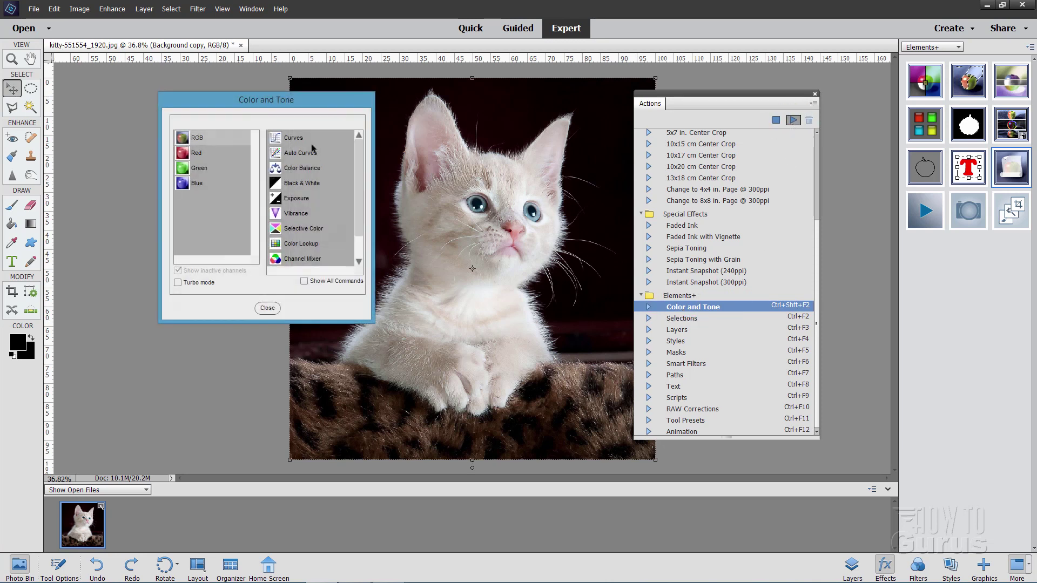
{"action": "left_click_drag", "start_coordinate": [313, 104], "coordinate": [223, 107]}
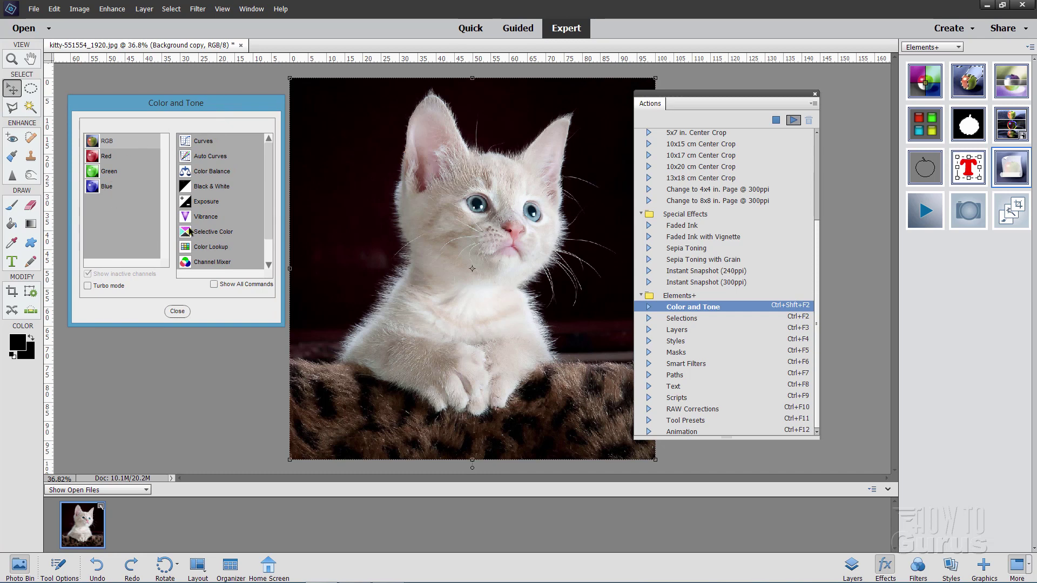
{"action": "left_click", "coordinate": [186, 314]}
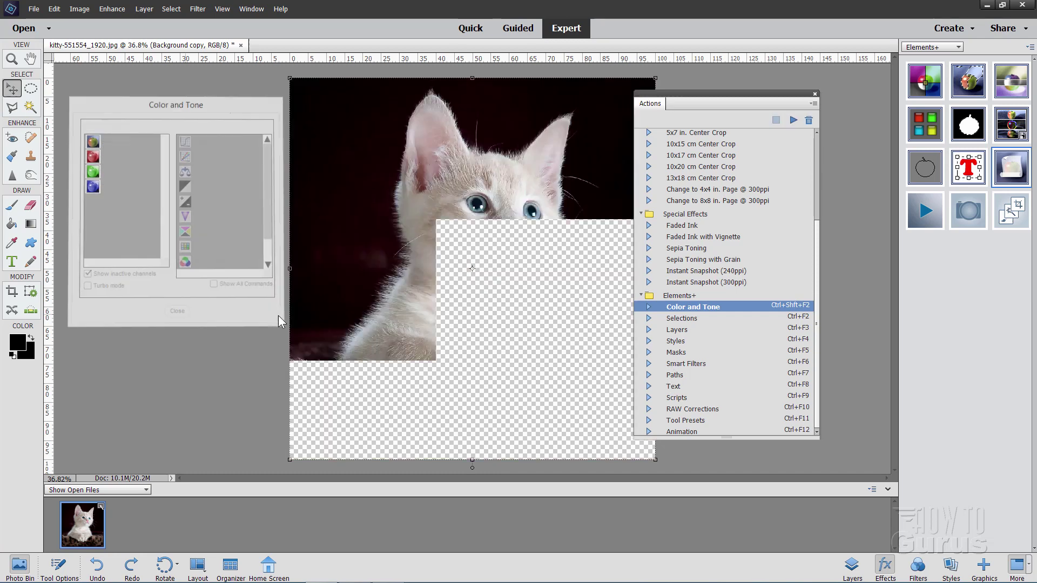
{"action": "left_click", "coordinate": [815, 93]}
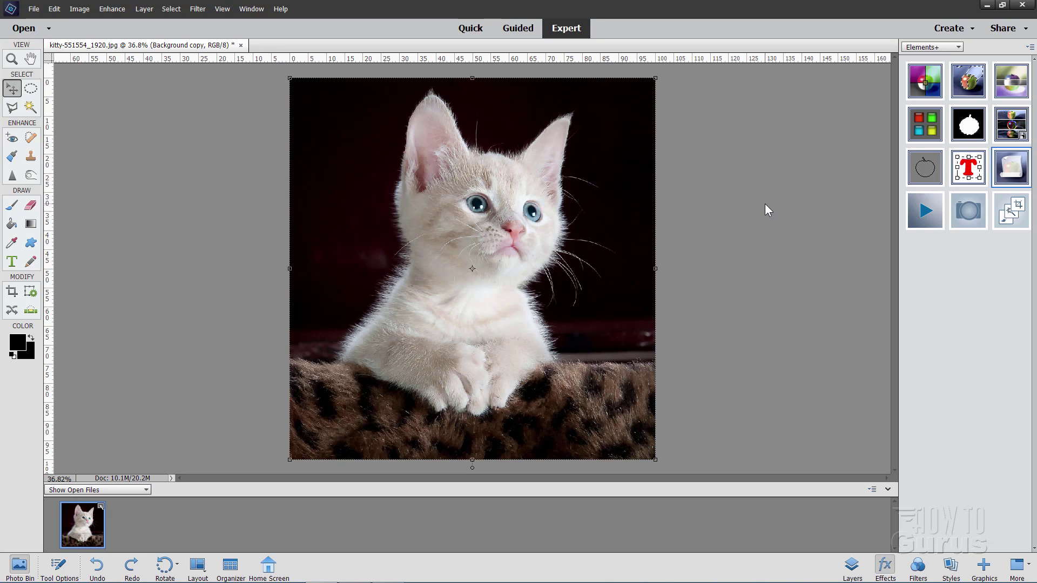
{"action": "double_click", "coordinate": [1003, 170]}
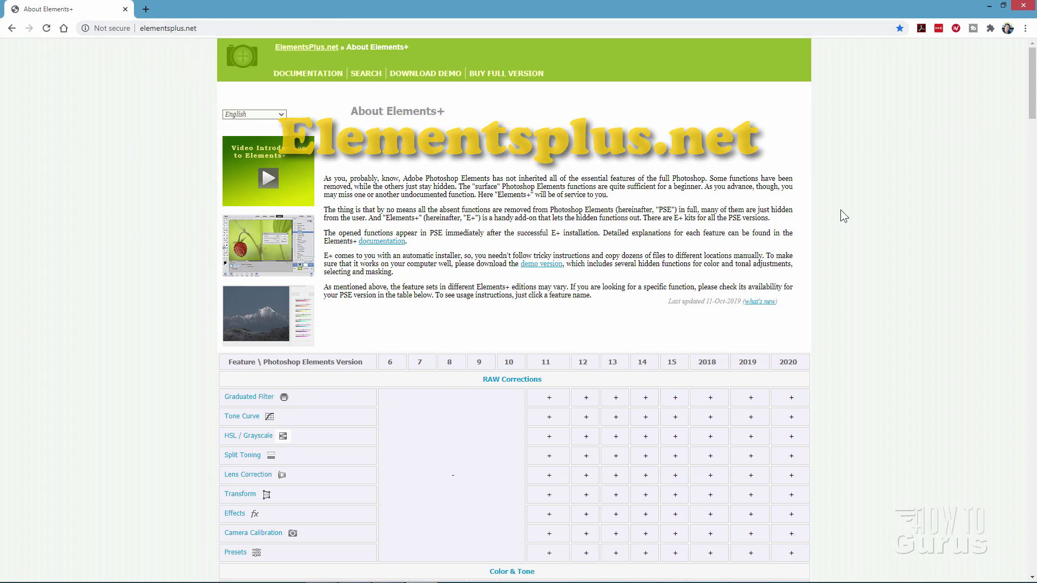
Step: Scroll the Elements+ feature table down to Scripts and back, then open Buy Full Version
{"action": "scroll", "coordinate": [840, 202], "scroll_direction": "down", "scroll_amount": 1}
{"action": "scroll", "coordinate": [840, 202], "scroll_direction": "down", "scroll_amount": 5}
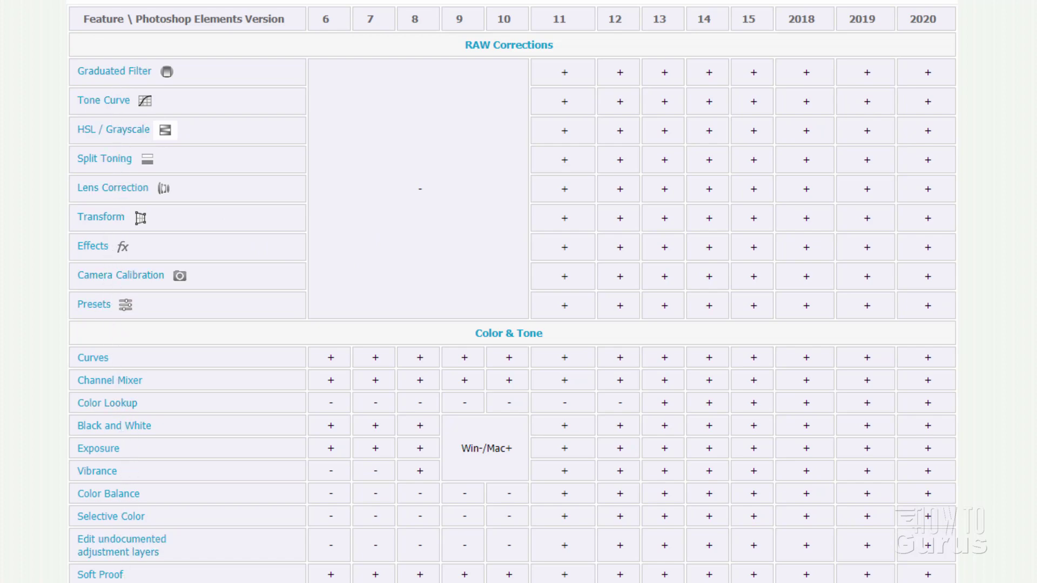
{"action": "scroll", "coordinate": [27, 529], "scroll_direction": "down", "scroll_amount": 4}
{"action": "scroll", "coordinate": [27, 529], "scroll_direction": "down", "scroll_amount": 3}
{"action": "scroll", "coordinate": [2, 510], "scroll_direction": "down", "scroll_amount": 3}
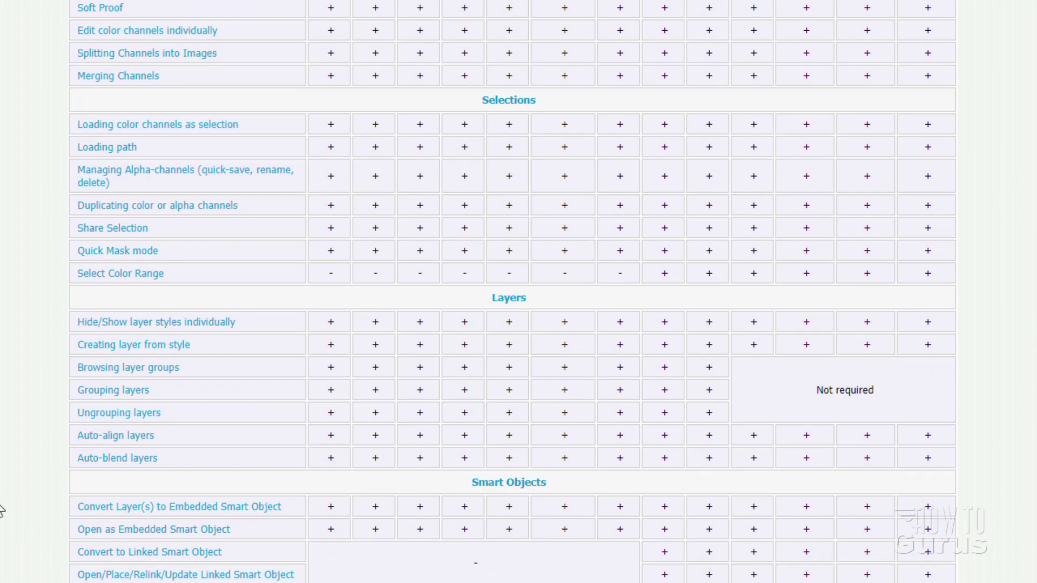
{"action": "scroll", "coordinate": [2, 510], "scroll_direction": "down", "scroll_amount": 8}
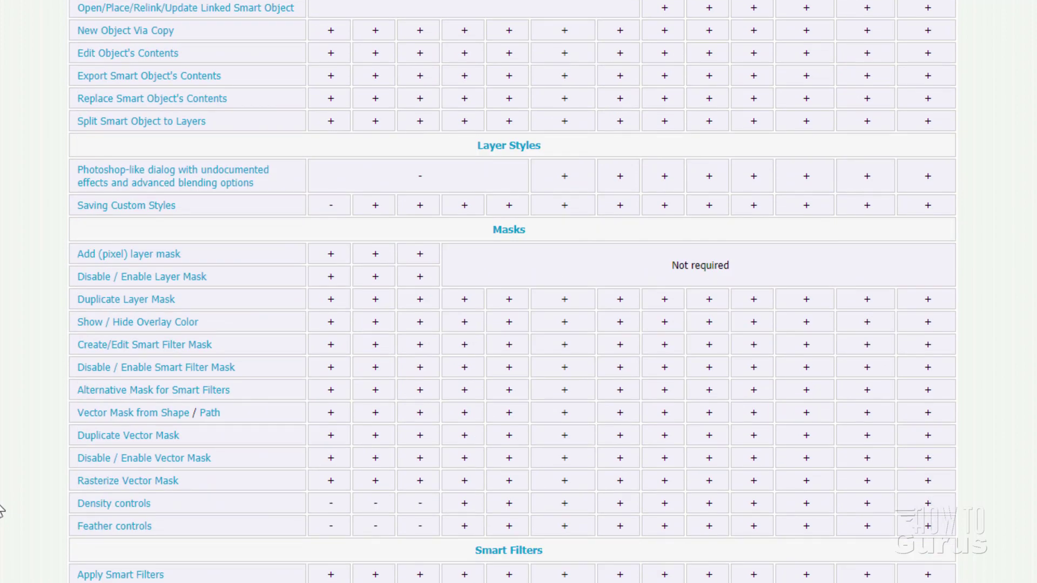
{"action": "scroll", "coordinate": [2, 511], "scroll_direction": "down", "scroll_amount": 6}
{"action": "scroll", "coordinate": [2, 510], "scroll_direction": "down", "scroll_amount": 8}
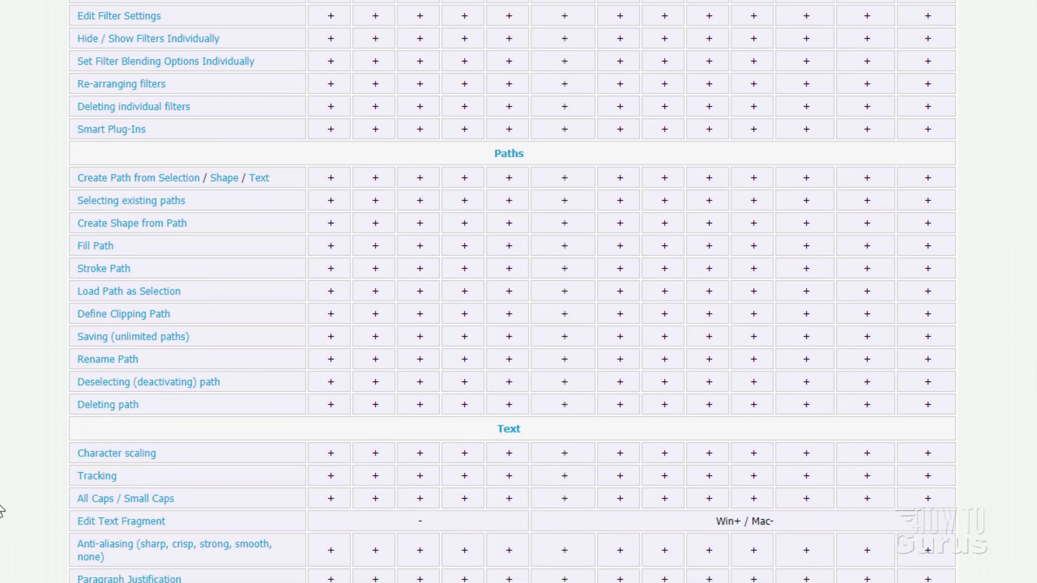
{"action": "scroll", "coordinate": [2, 511], "scroll_direction": "down", "scroll_amount": 8}
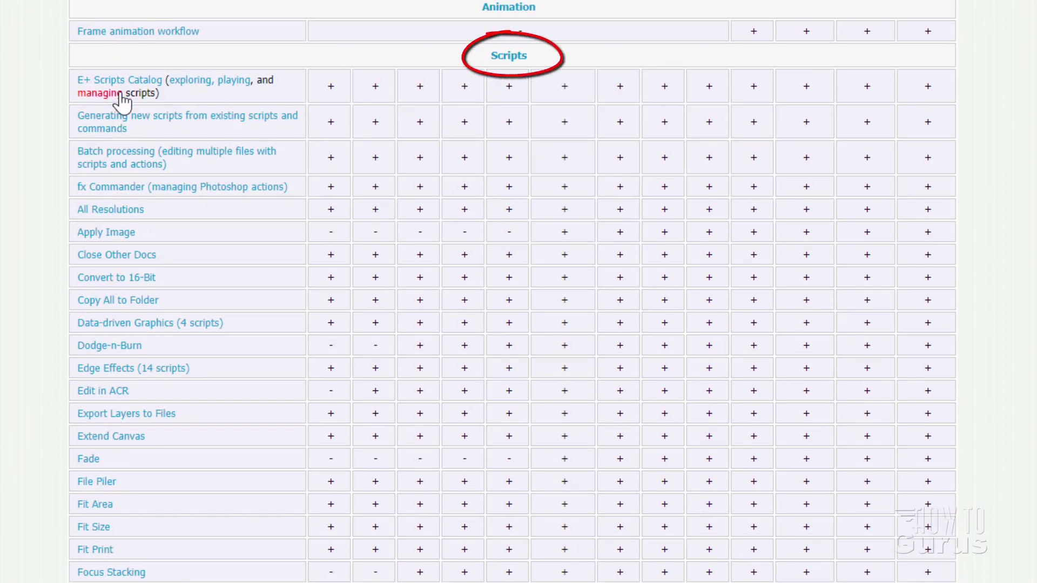
{"action": "scroll", "coordinate": [24, 502], "scroll_direction": "up", "scroll_amount": 20}
{"action": "scroll", "coordinate": [24, 499], "scroll_direction": "up", "scroll_amount": 20}
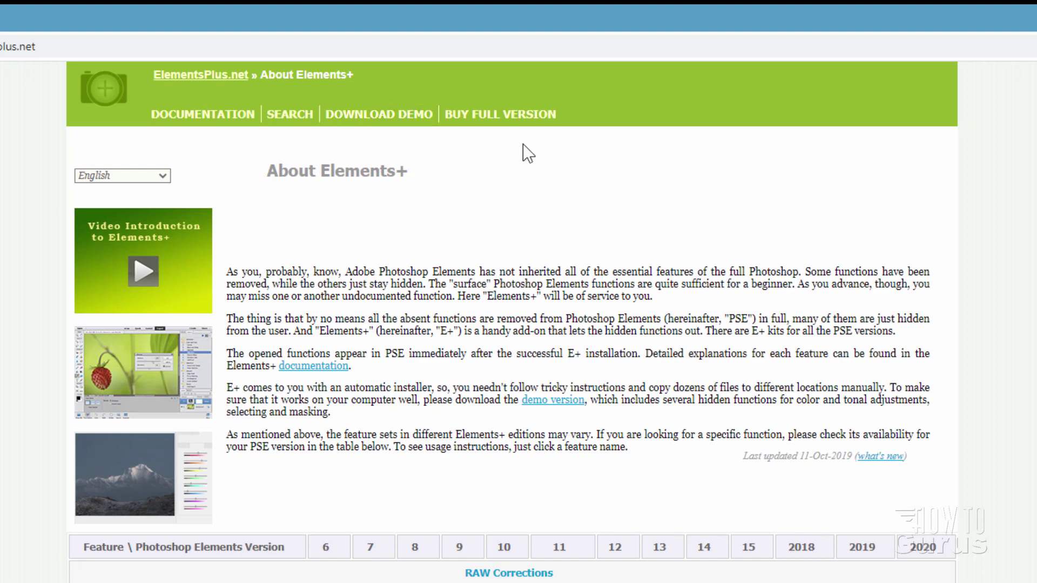
{"action": "left_click", "coordinate": [489, 115]}
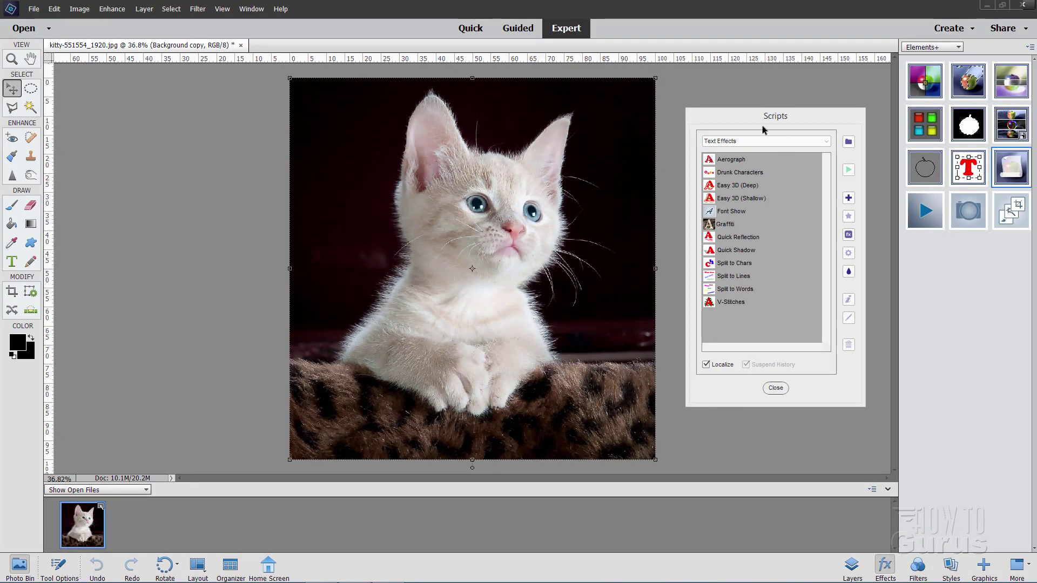
Step: Keep the Text Effects category in the Elements+ Scripts dialog and select Drunk Characters
{"action": "left_click", "coordinate": [784, 120]}
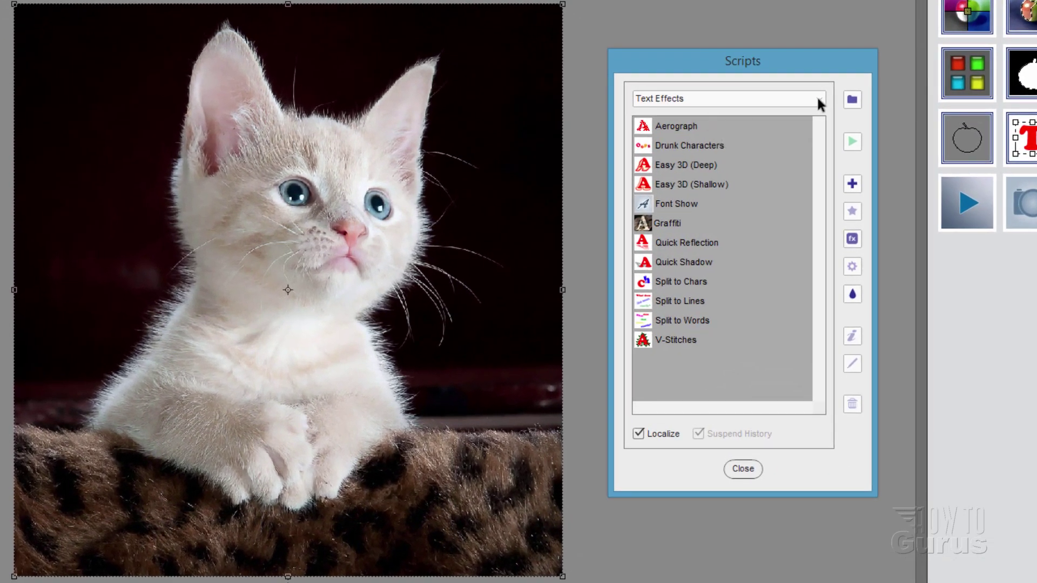
{"action": "left_click", "coordinate": [818, 100]}
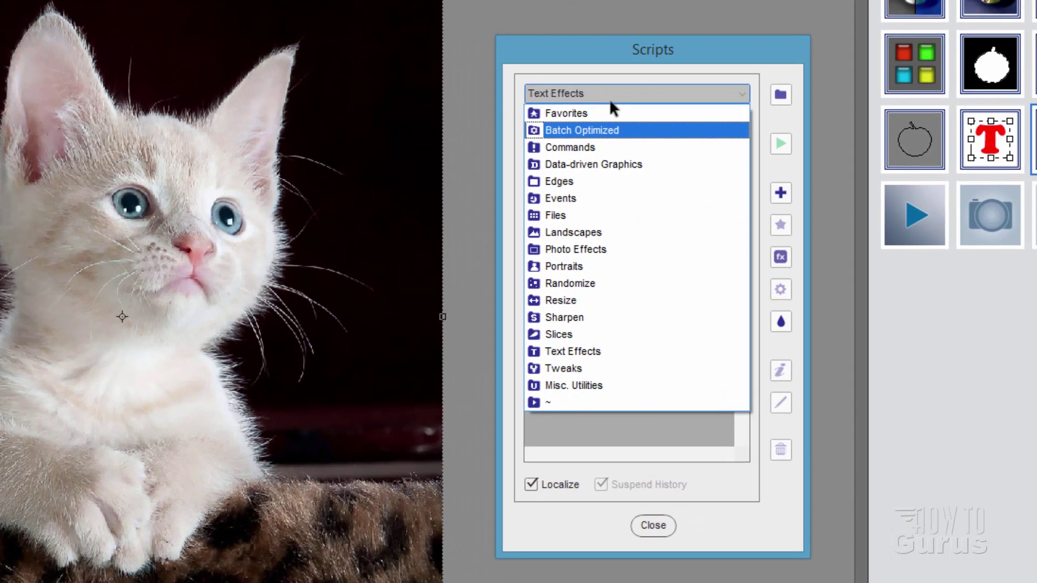
{"action": "left_click", "coordinate": [657, 100]}
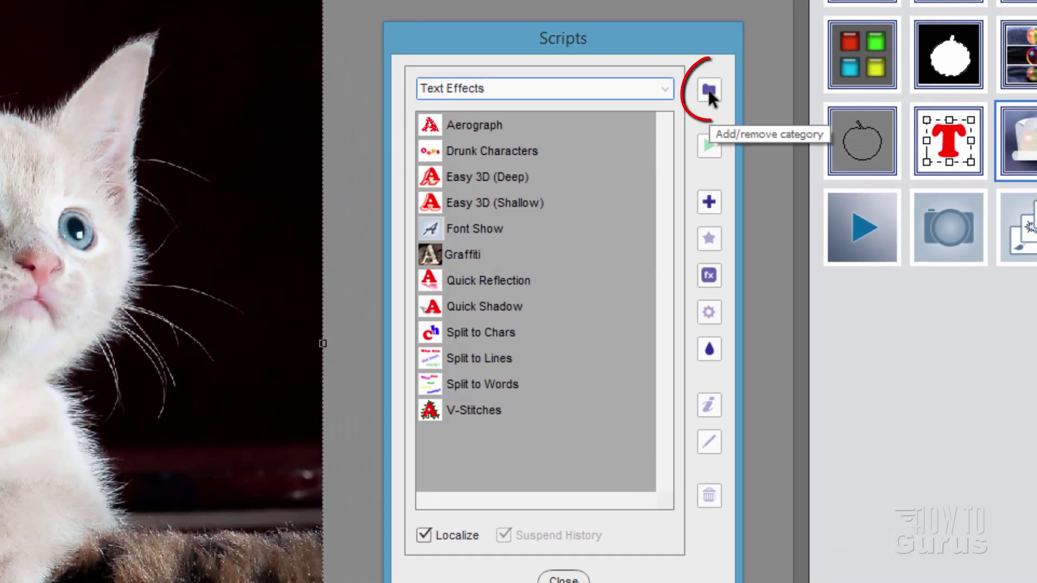
{"action": "left_click", "coordinate": [665, 89]}
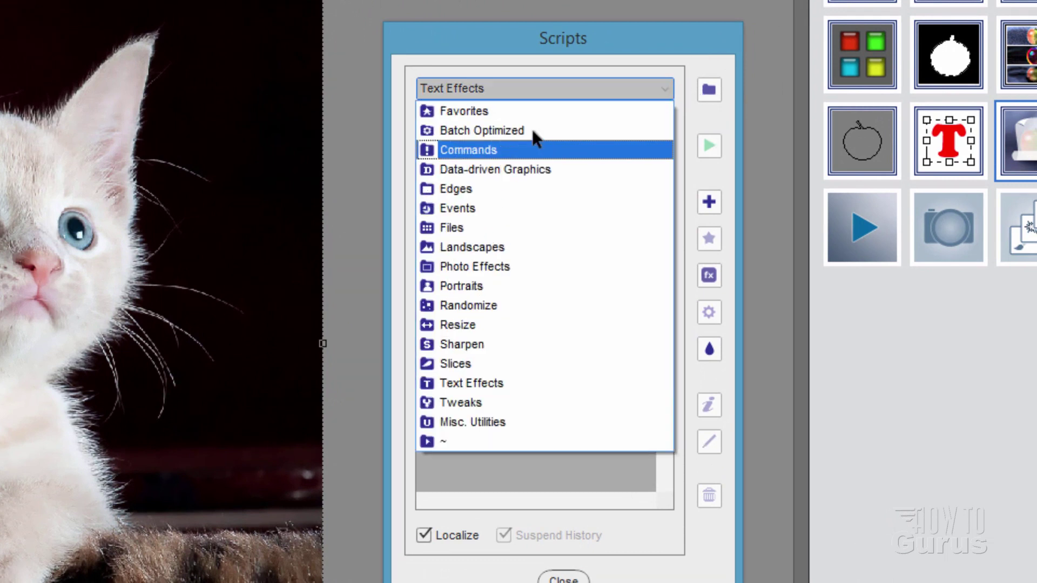
{"action": "left_click", "coordinate": [711, 92]}
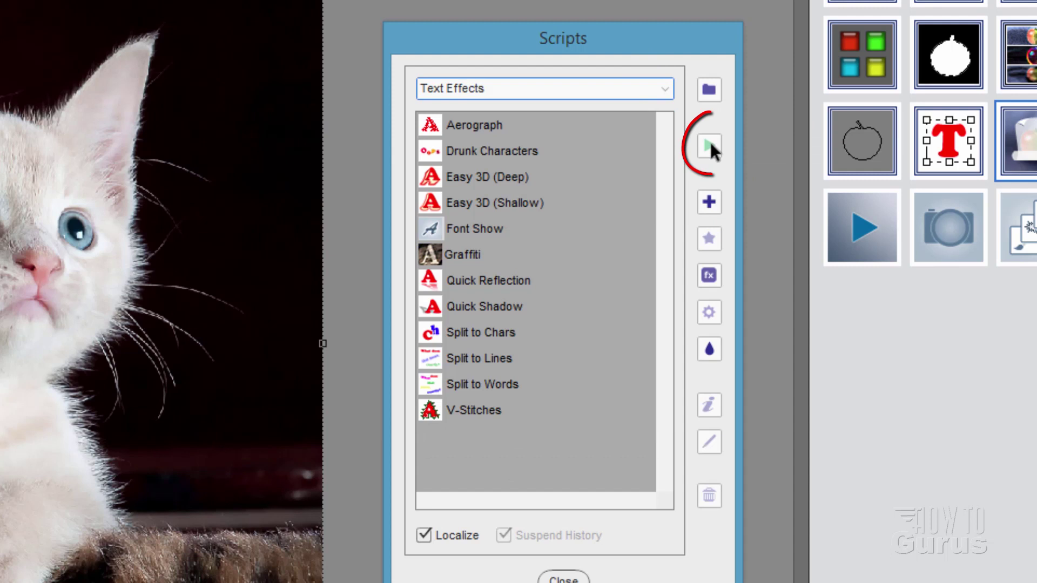
{"action": "left_click", "coordinate": [491, 151]}
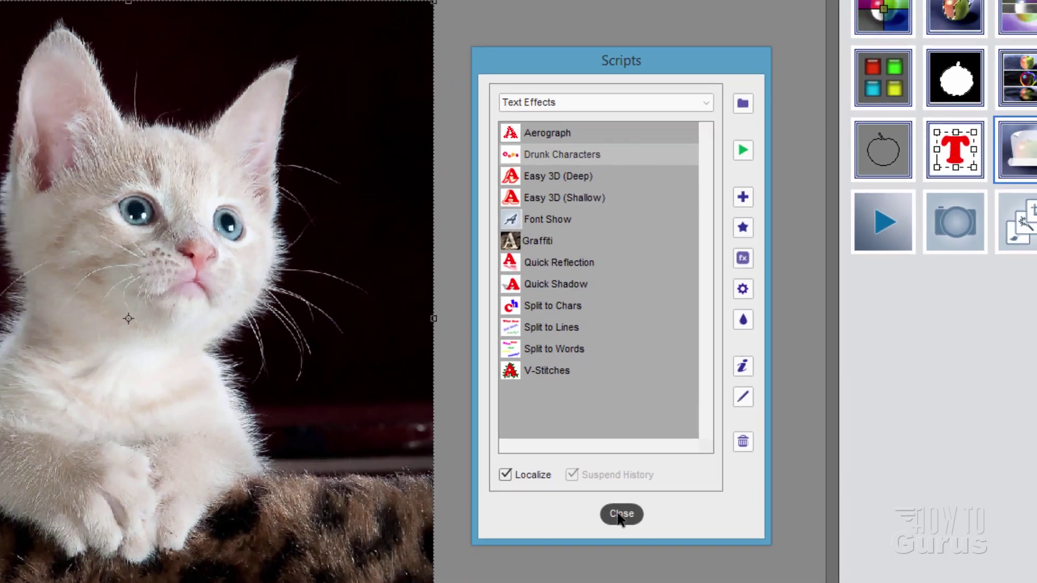
{"action": "left_click", "coordinate": [563, 579]}
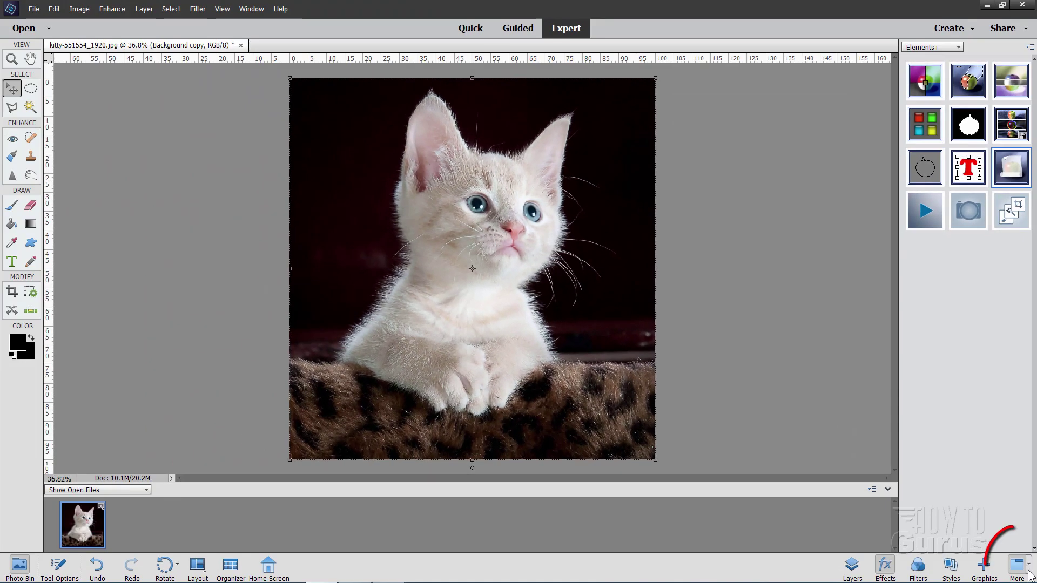
{"action": "left_click", "coordinate": [1028, 574]}
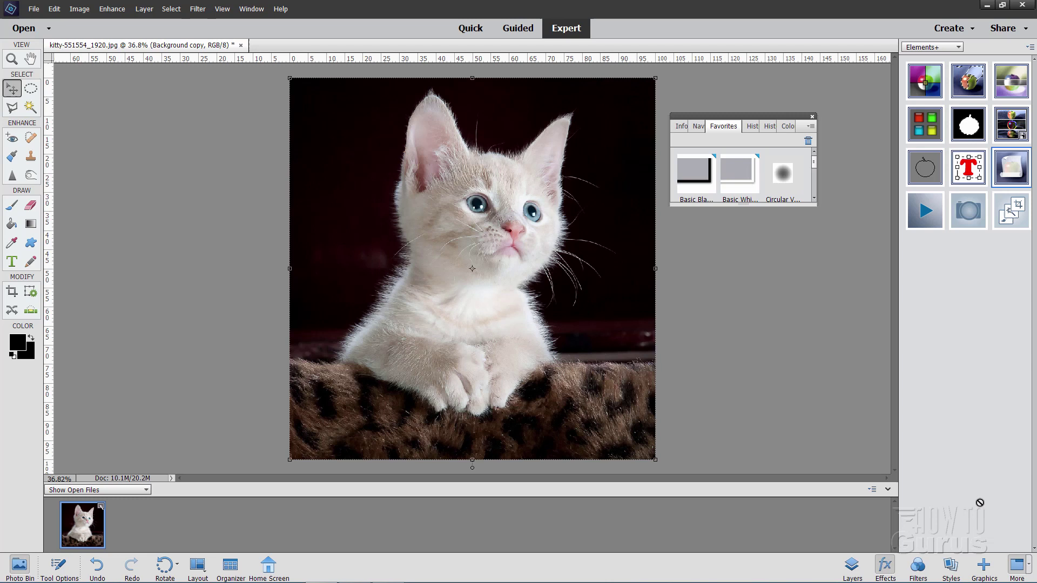
{"action": "left_click_drag", "start_coordinate": [816, 205], "coordinate": [860, 341]}
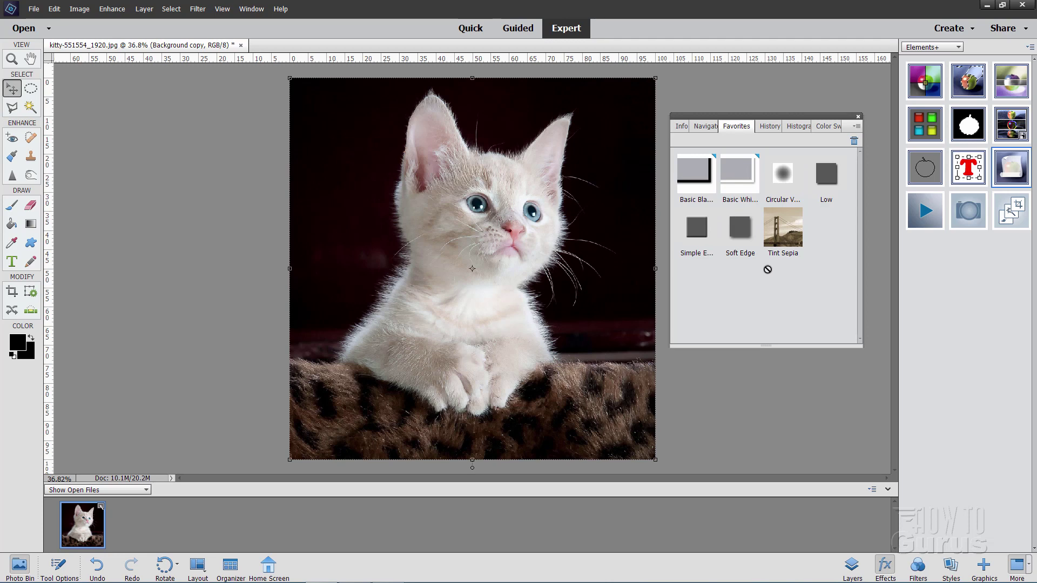
{"action": "left_click", "coordinate": [858, 117]}
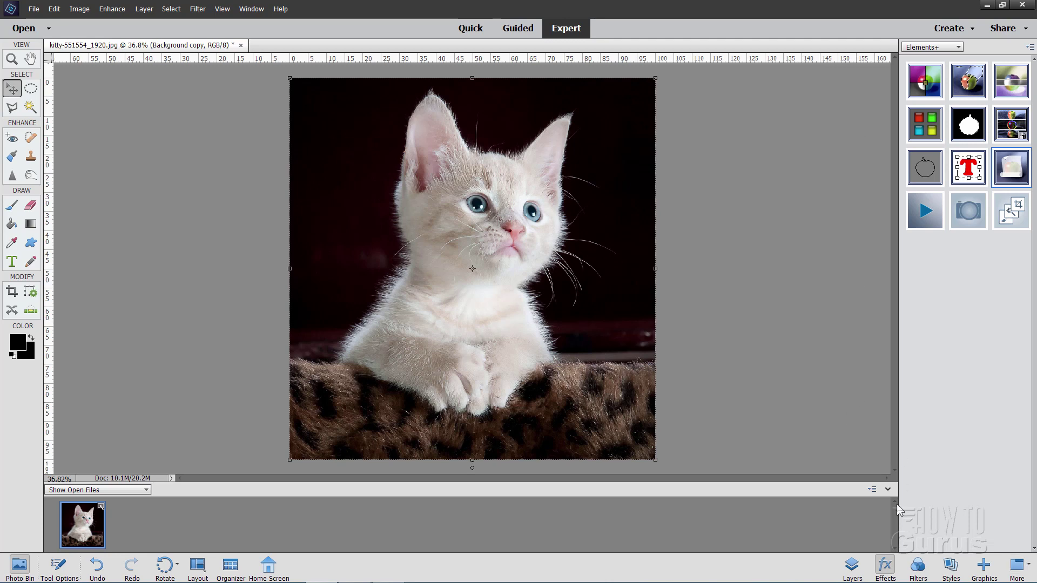
Step: Open the Elements+ Scripts catalog and drop down its category list
{"action": "left_click", "coordinate": [1013, 172]}
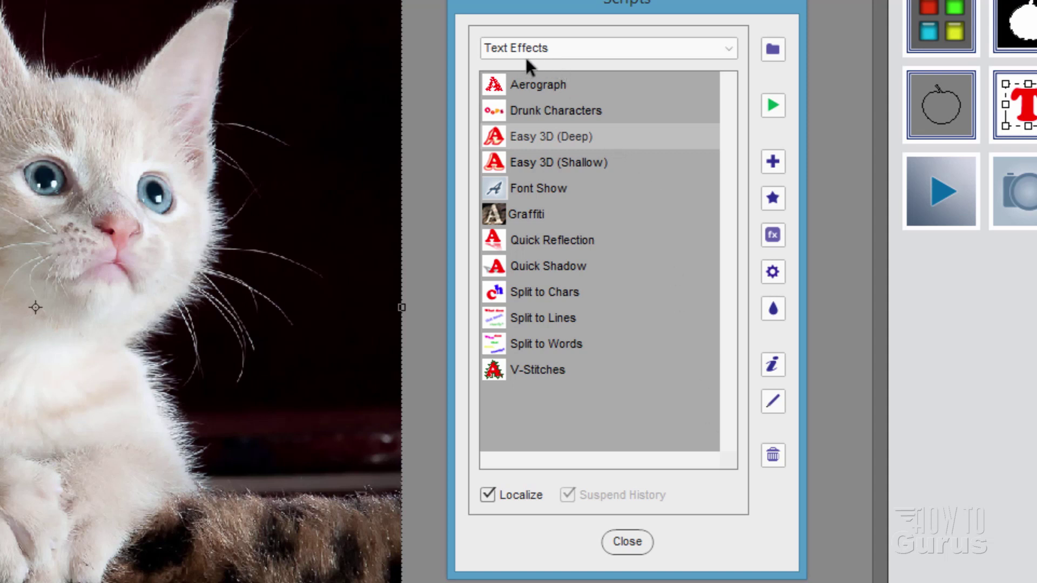
{"action": "left_click", "coordinate": [732, 47]}
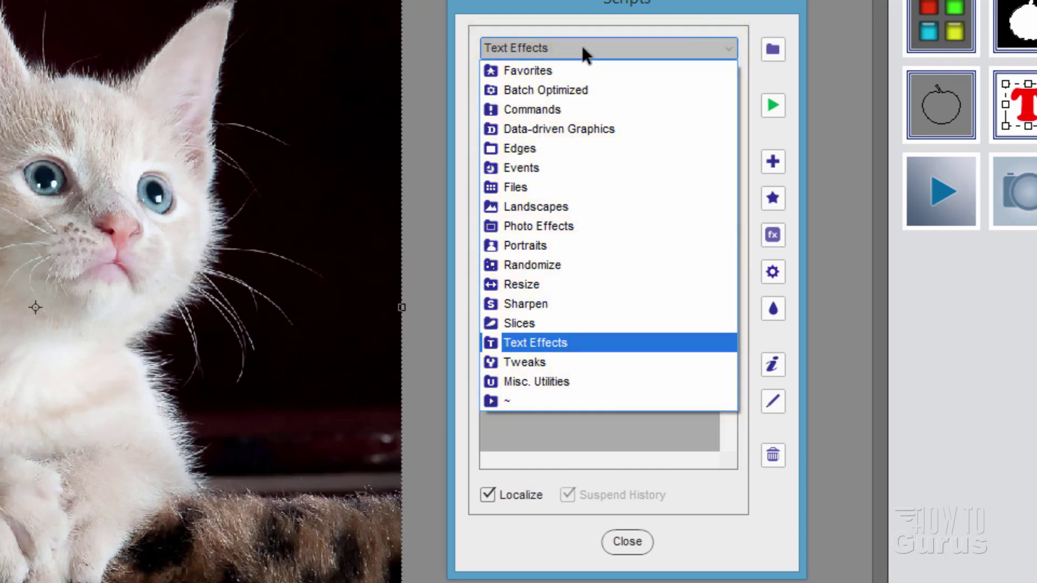
Step: Browse the Favorites, Batch Optimized and Commands script categories, ending on Edges
{"action": "left_click", "coordinate": [530, 70]}
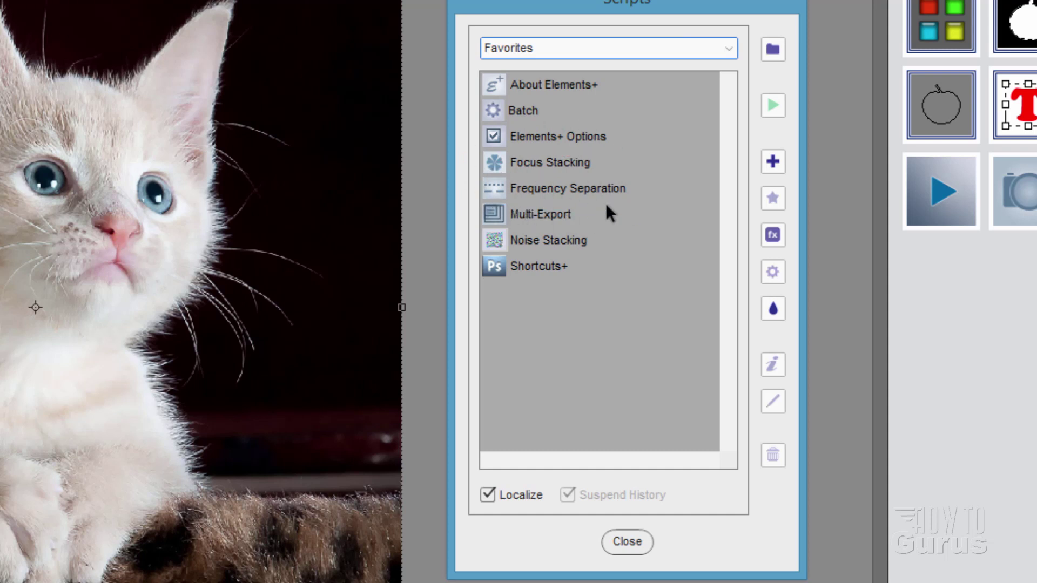
{"action": "left_click", "coordinate": [728, 48]}
{"action": "left_click", "coordinate": [579, 95]}
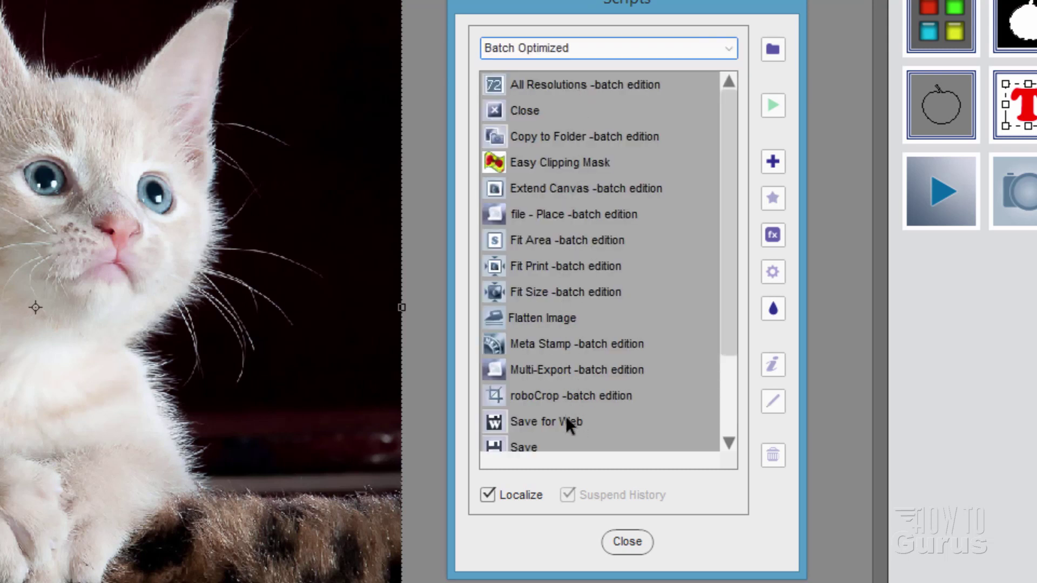
{"action": "left_click", "coordinate": [727, 49]}
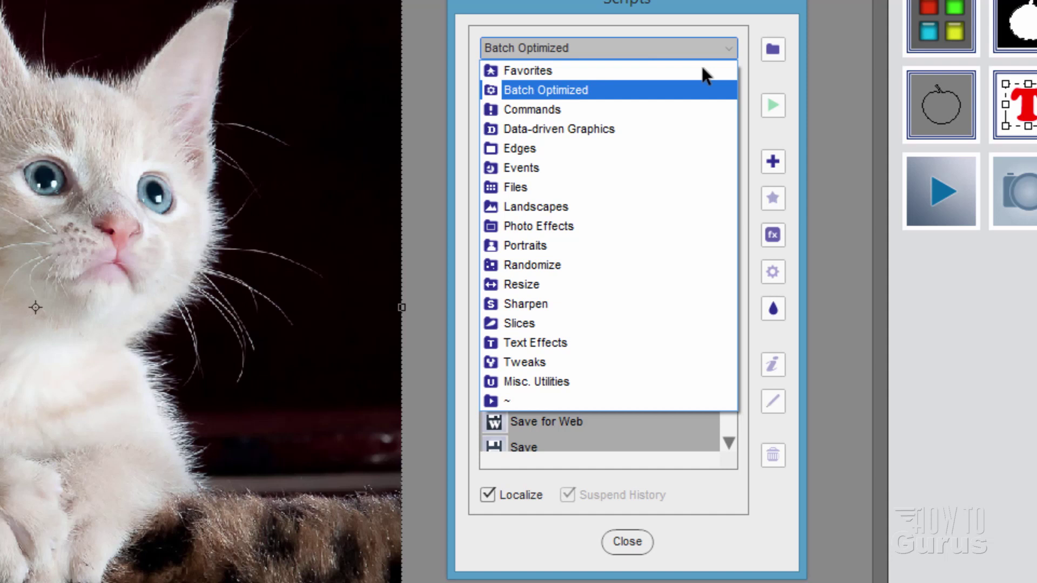
{"action": "left_click", "coordinate": [559, 111]}
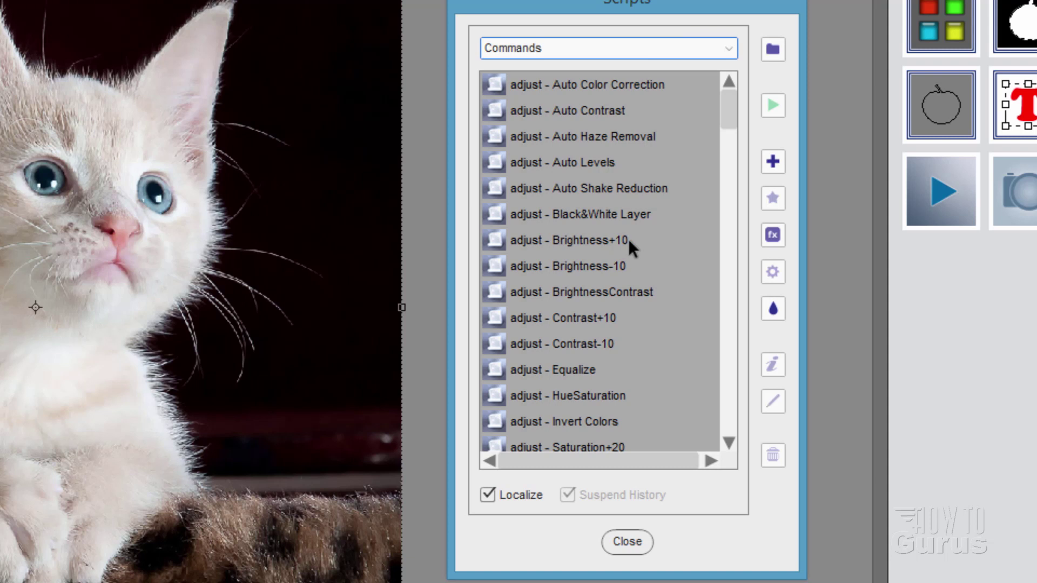
{"action": "left_click", "coordinate": [611, 48]}
{"action": "left_click", "coordinate": [584, 148]}
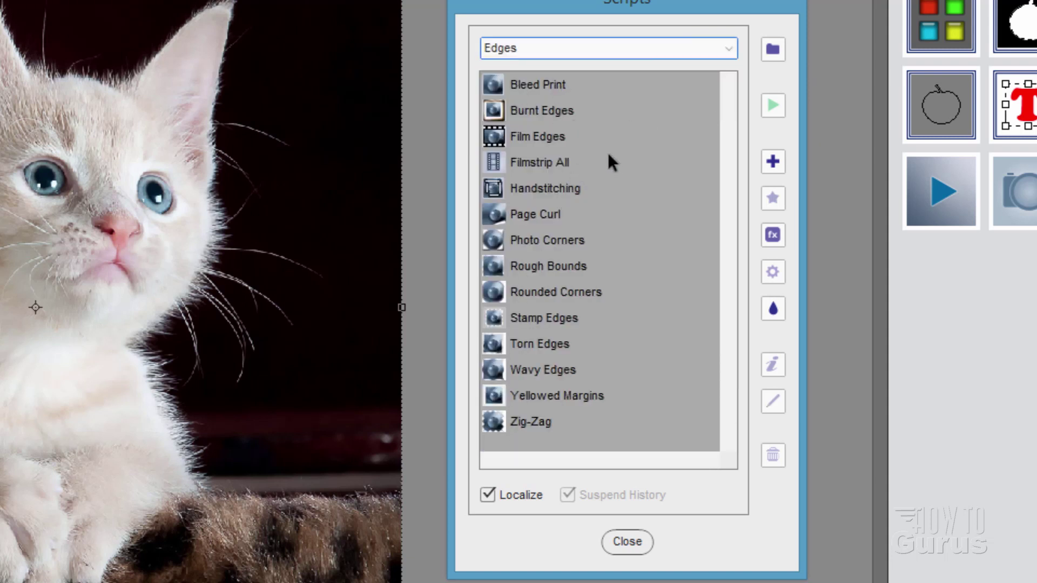
Step: Select Film Edges, then undo its canvas enlargement and film-strip edges with two Ctrl+Z
{"action": "left_click", "coordinate": [549, 138]}
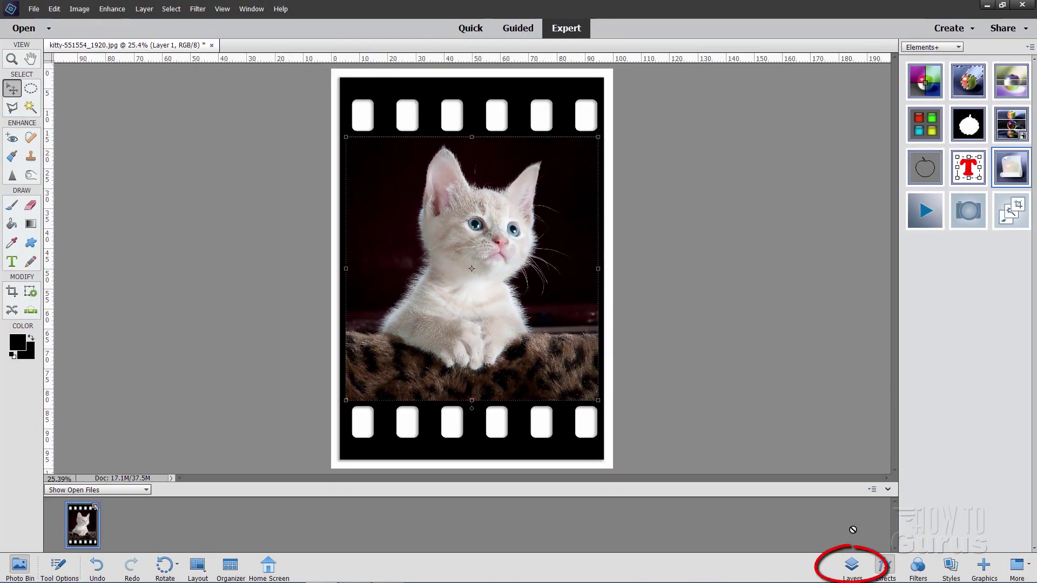
{"action": "left_click", "coordinate": [852, 565]}
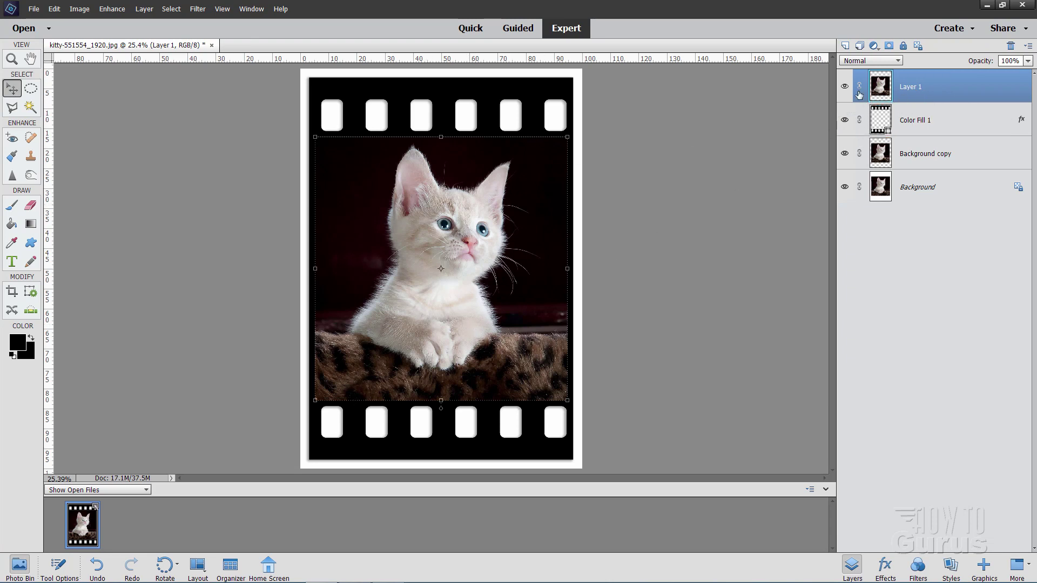
{"action": "key", "text": "ctrl+z"}
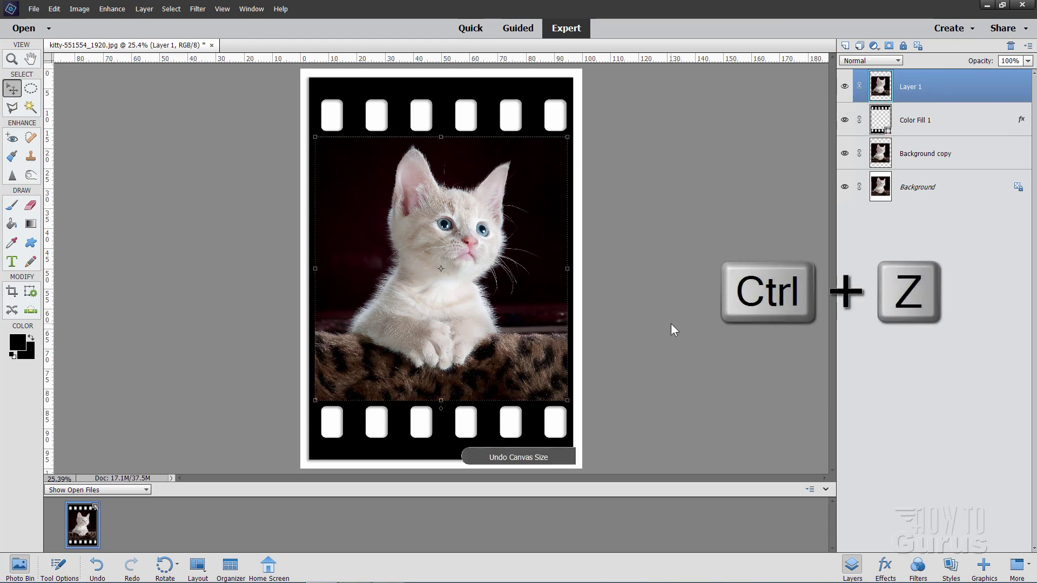
{"action": "key", "text": "ctrl+z"}
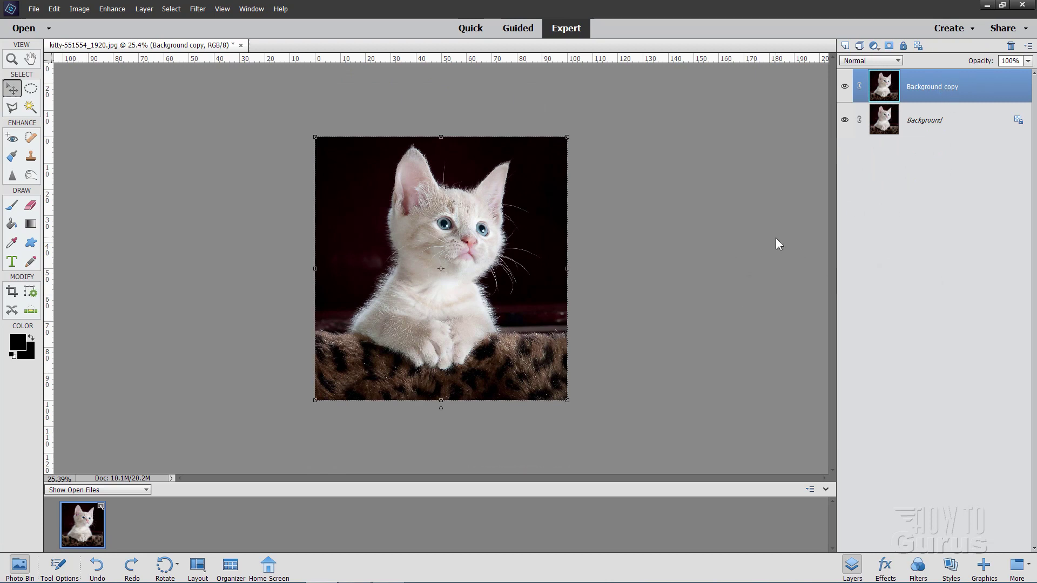
{"action": "key", "text": "F7"}
Step: Fit the whole kitten photo in the window and return to the Move tool
{"action": "left_click", "coordinate": [8, 62]}
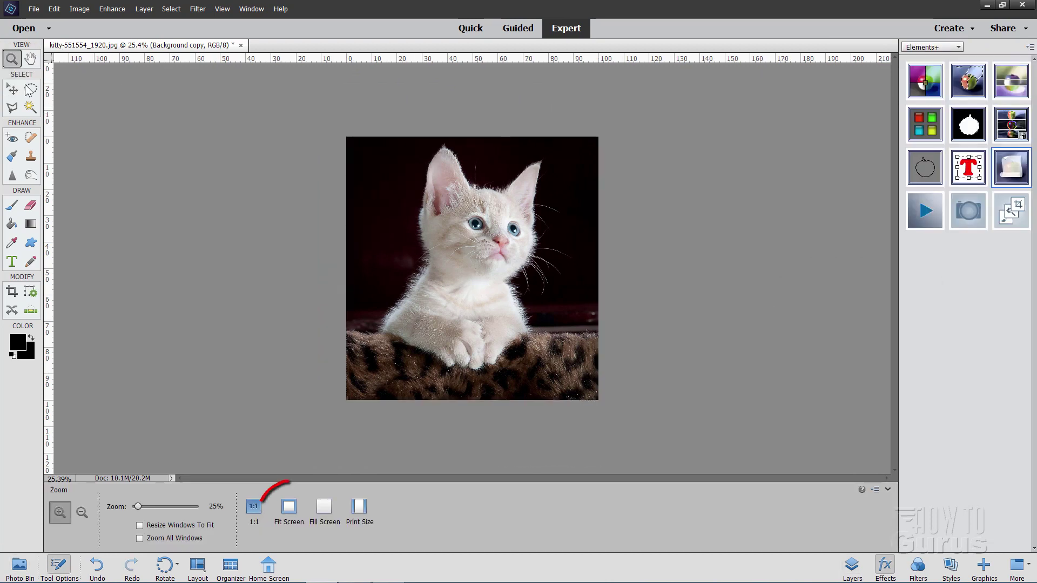
{"action": "left_click", "coordinate": [289, 506]}
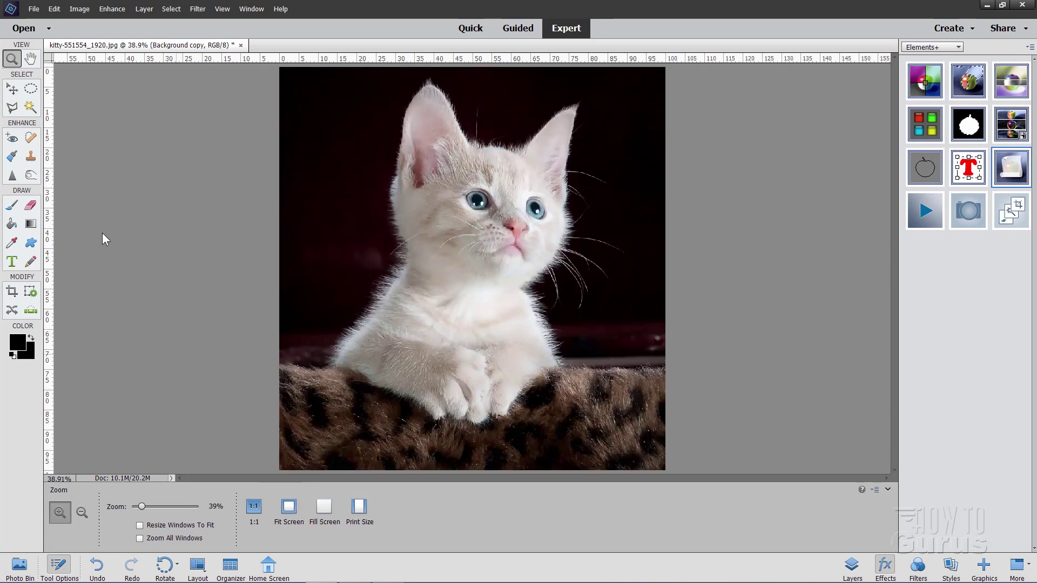
{"action": "left_click", "coordinate": [12, 90]}
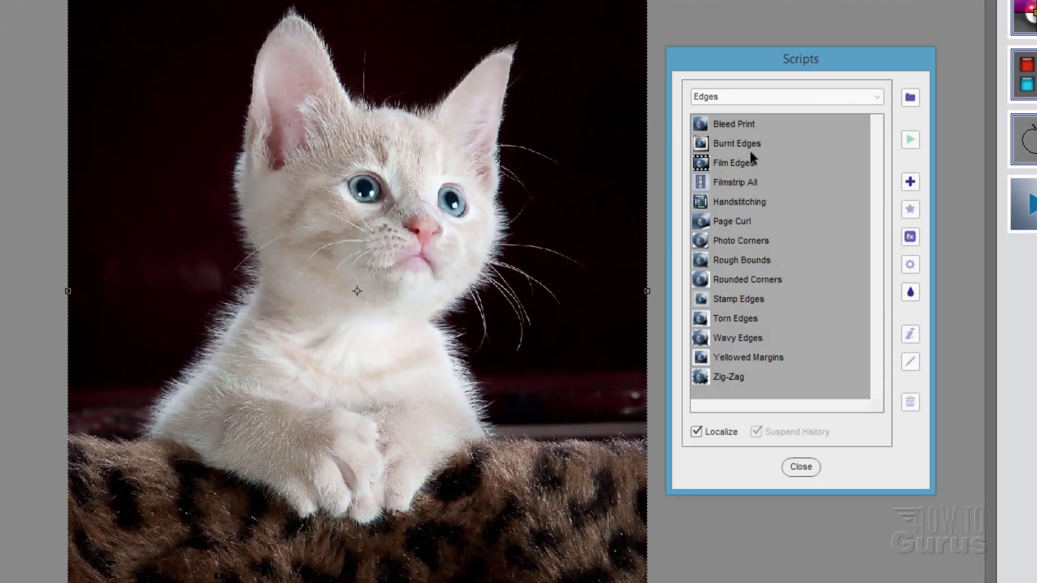
Step: Apply the Handstitching denim frame, undo it, and reopen the Elements+ Scripts collection
{"action": "left_click", "coordinate": [750, 202]}
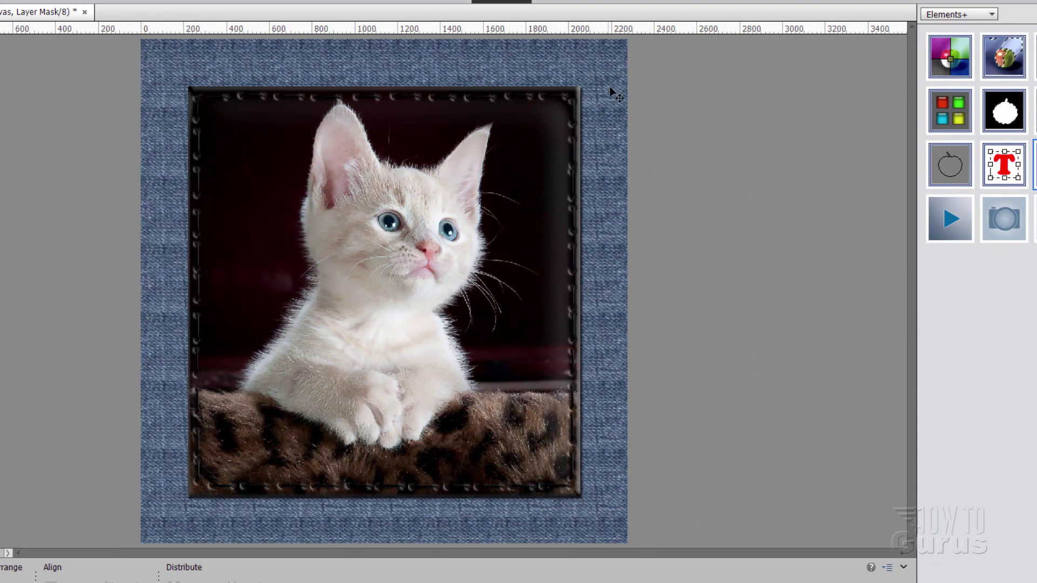
{"action": "key", "text": "ctrl+z"}
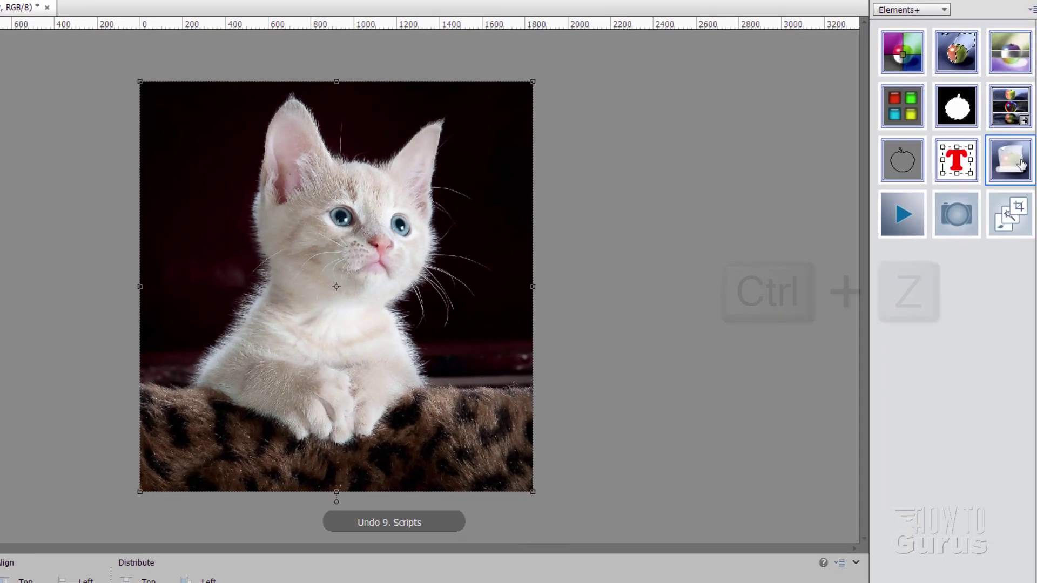
{"action": "left_click", "coordinate": [1019, 165]}
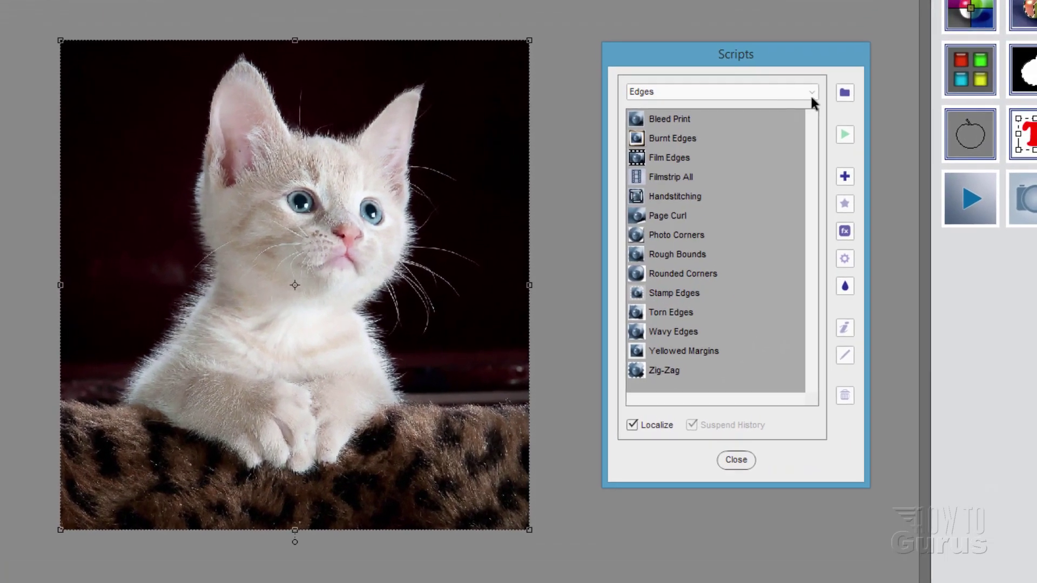
Step: Browse the Files, Landscapes and Photo Effects script categories
{"action": "left_click", "coordinate": [812, 95]}
{"action": "left_click", "coordinate": [703, 194]}
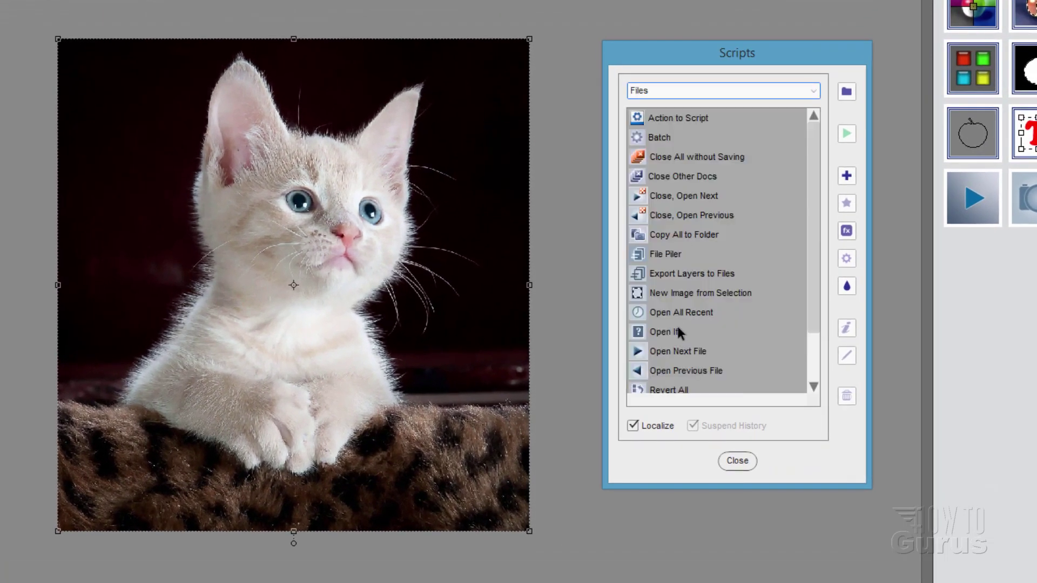
{"action": "left_click", "coordinate": [812, 90]}
{"action": "left_click", "coordinate": [702, 210]}
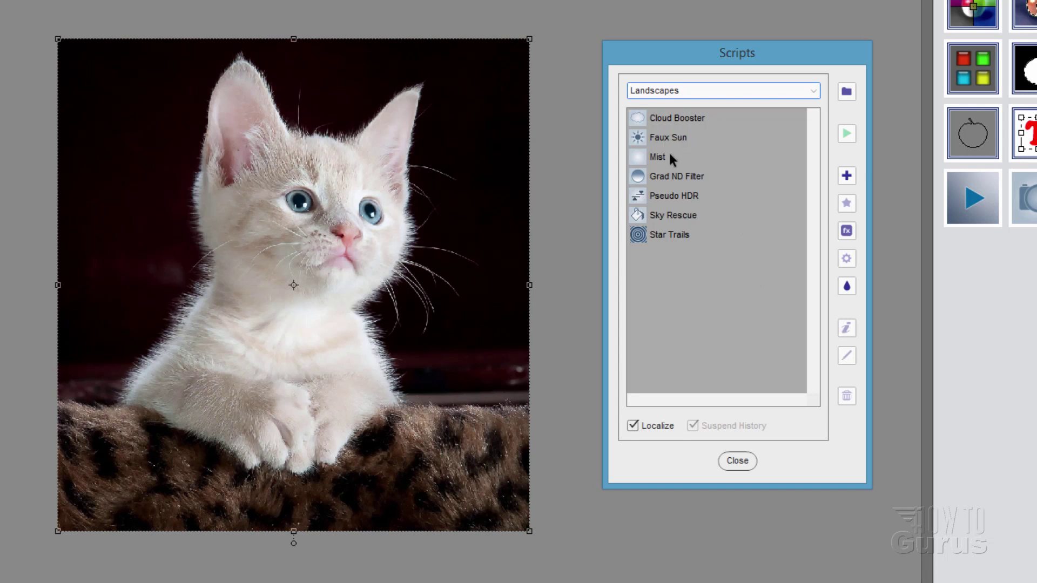
{"action": "left_click", "coordinate": [815, 90]}
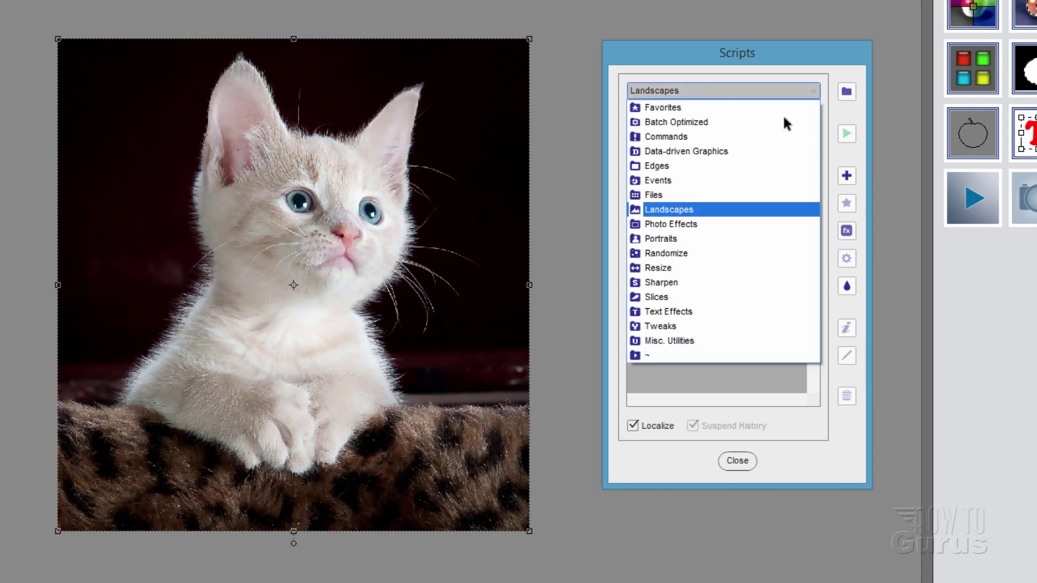
{"action": "left_click", "coordinate": [681, 221]}
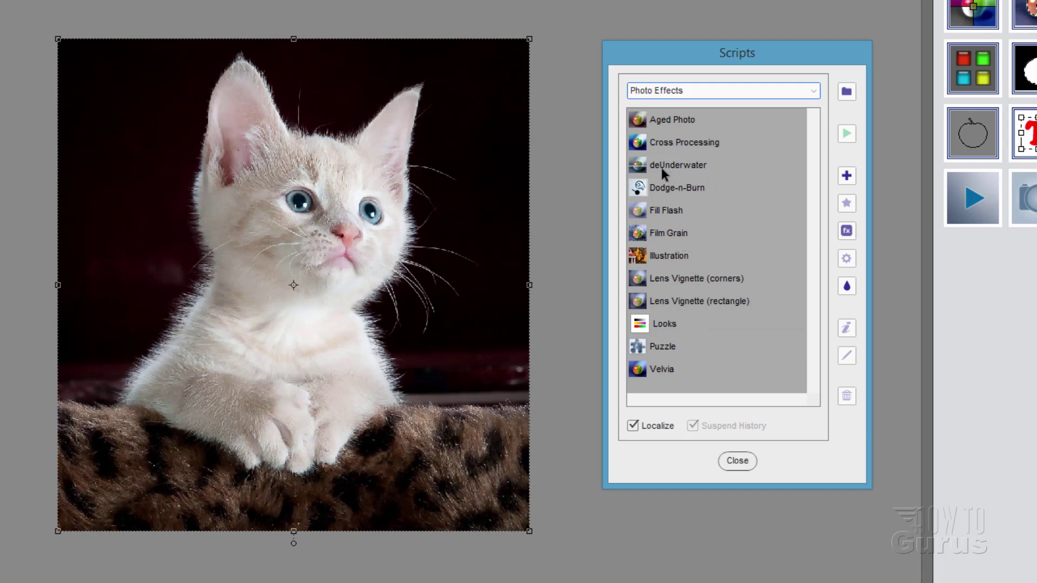
Step: Continue through the Randomize, Resize and Sharpen script categories
{"action": "left_click", "coordinate": [814, 90]}
{"action": "left_click", "coordinate": [695, 251]}
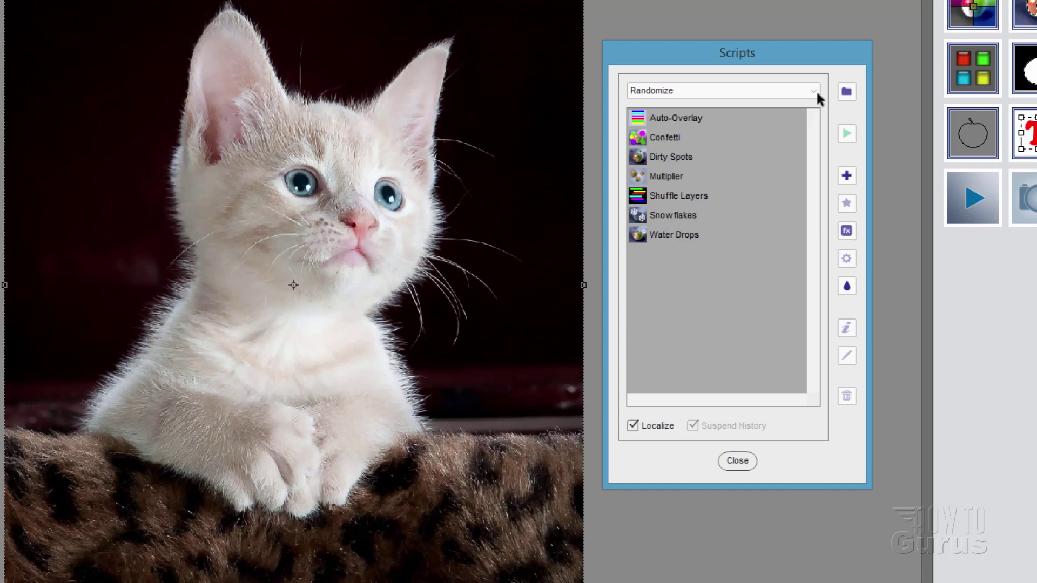
{"action": "left_click", "coordinate": [816, 90]}
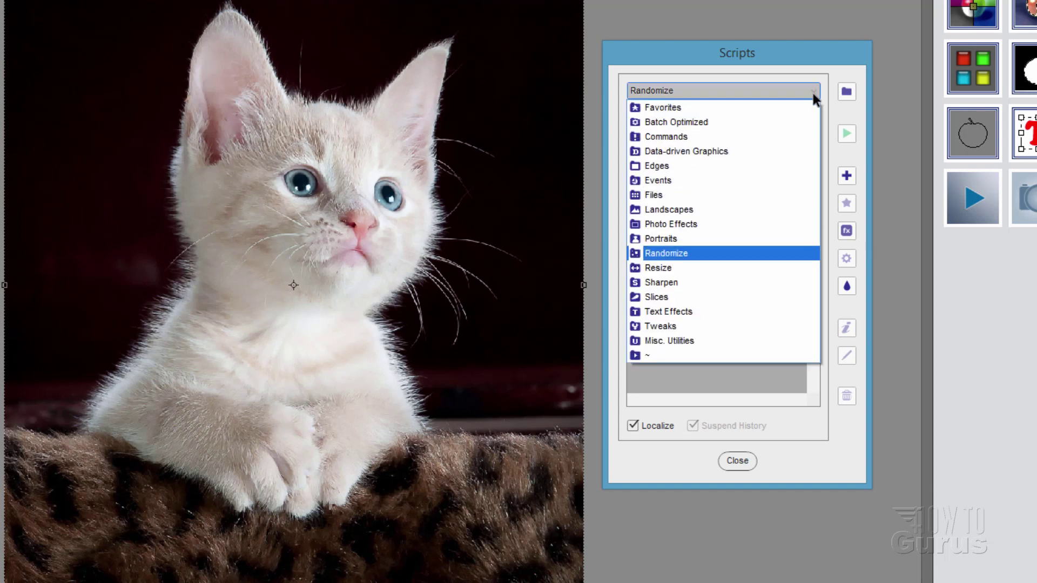
{"action": "left_click", "coordinate": [714, 267]}
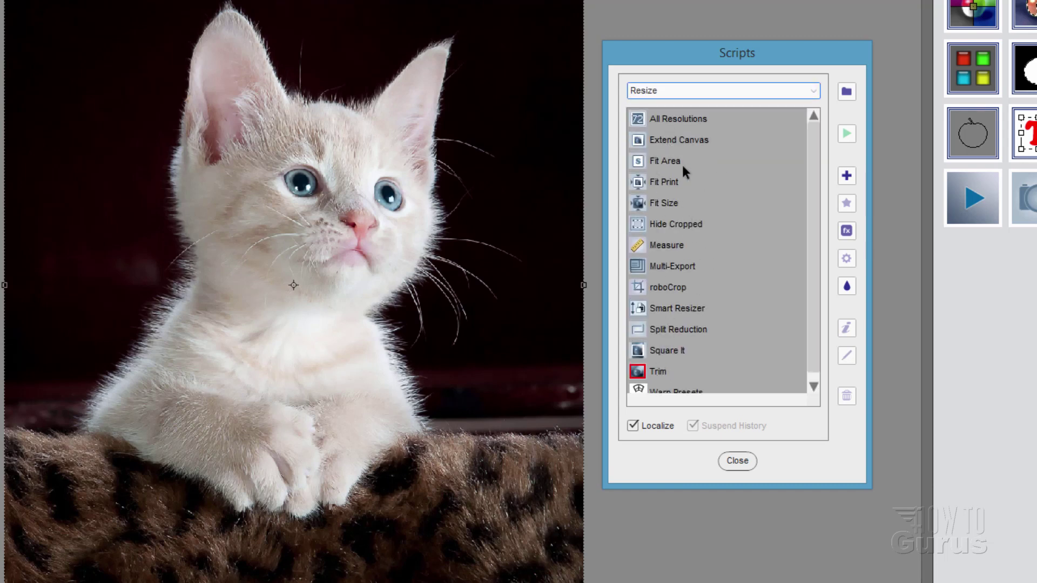
{"action": "left_click", "coordinate": [816, 90]}
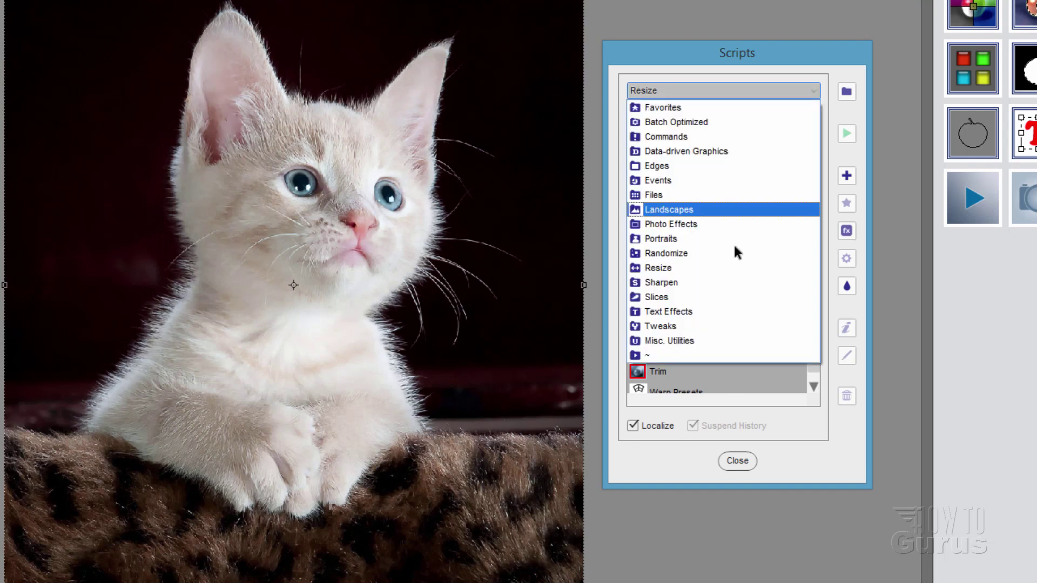
{"action": "left_click", "coordinate": [702, 281]}
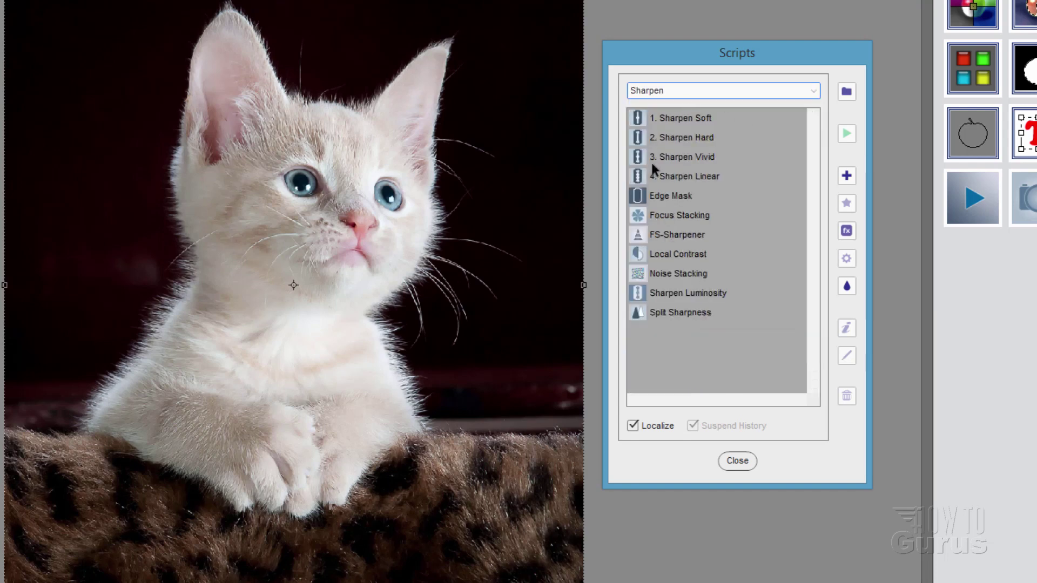
{"action": "left_click", "coordinate": [811, 92]}
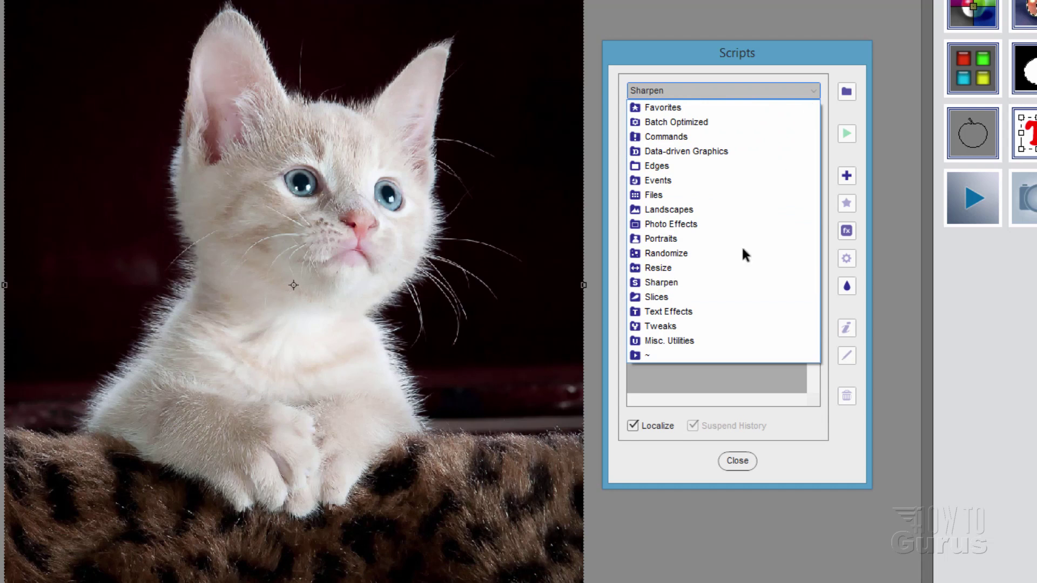
Step: Show Text Effects, then switch to Misc. Utilities and select the Edit in ACR script
{"action": "left_click", "coordinate": [702, 312]}
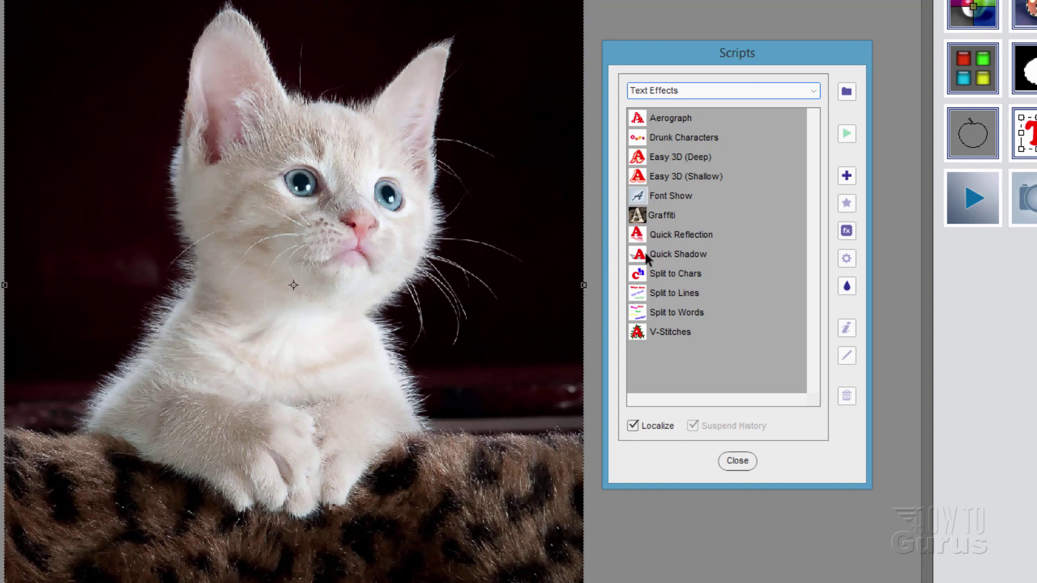
{"action": "left_click", "coordinate": [812, 90]}
{"action": "left_click", "coordinate": [685, 321]}
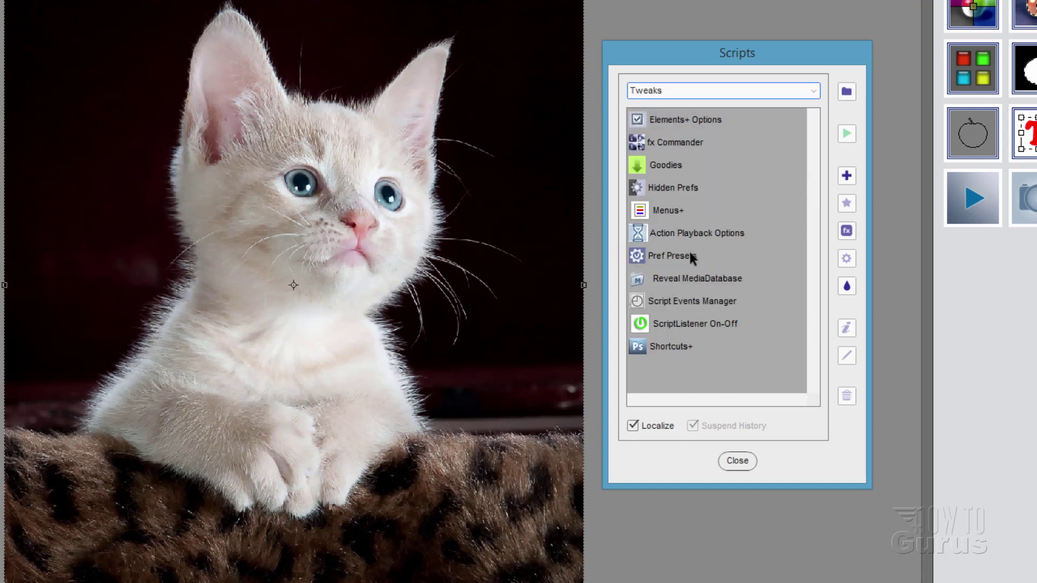
{"action": "left_click", "coordinate": [816, 90]}
{"action": "left_click", "coordinate": [694, 341]}
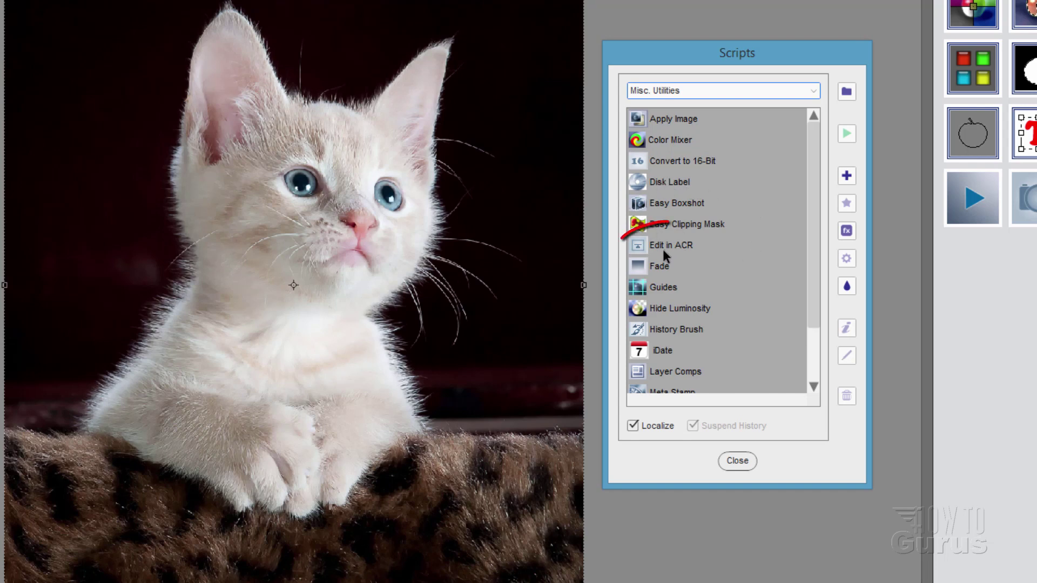
{"action": "left_click", "coordinate": [641, 247]}
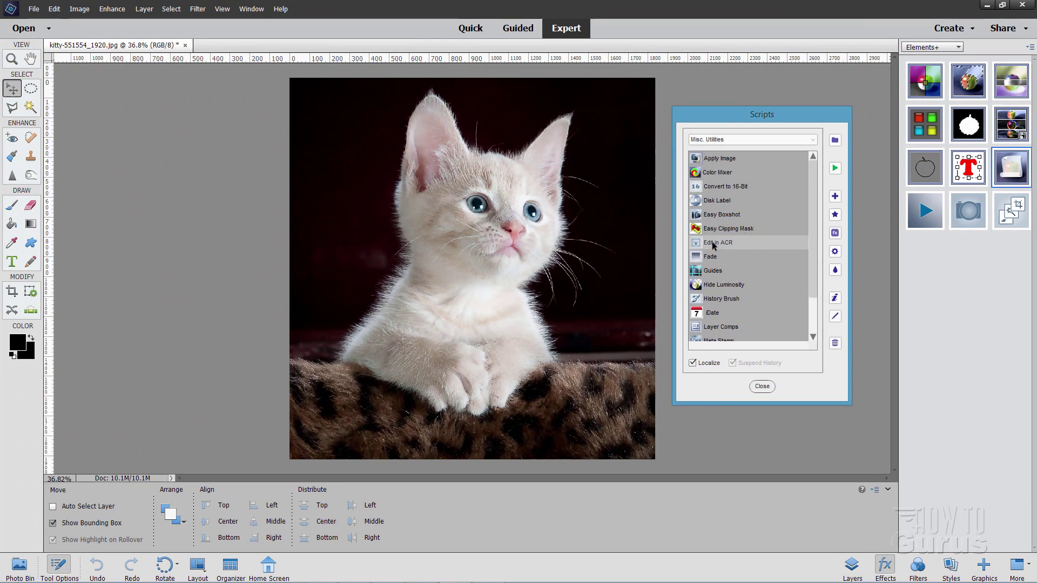
Step: Run Edit in ACR to open the kitten in Camera Raw 12.0, then return it unchanged with Done
{"action": "left_click", "coordinate": [836, 168]}
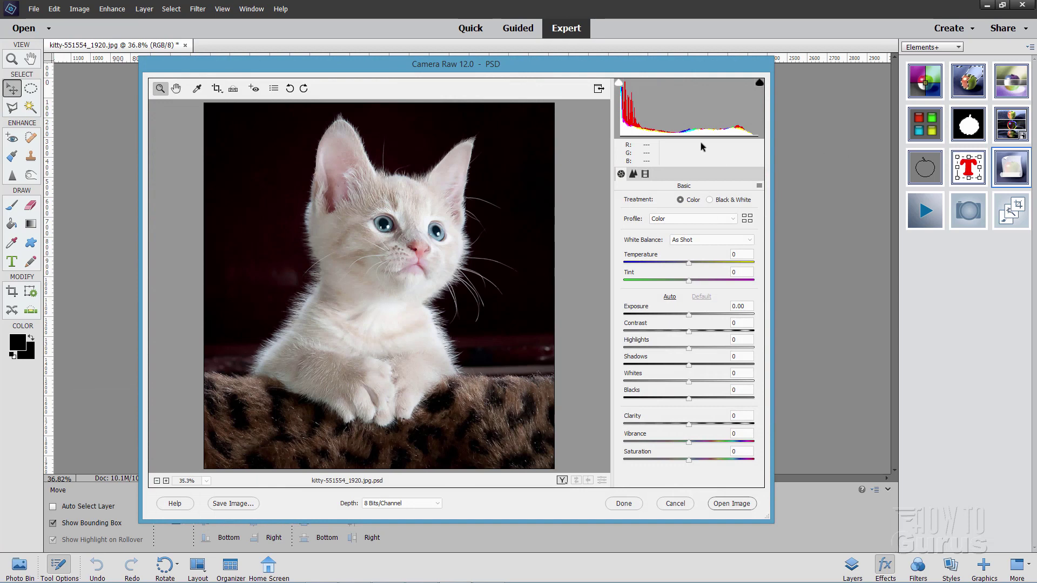
{"action": "left_click_drag", "start_coordinate": [620, 70], "coordinate": [708, 87]}
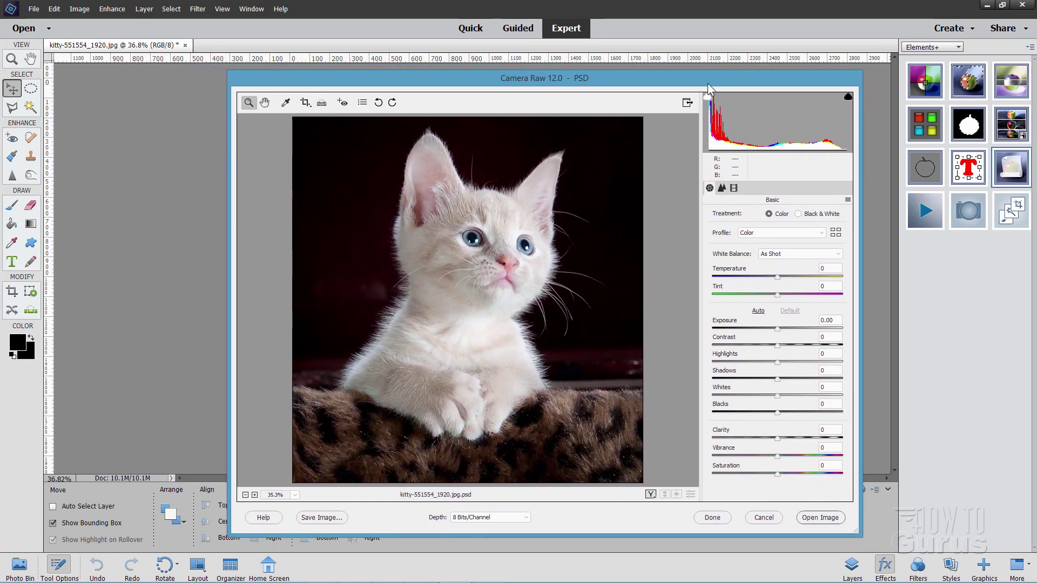
{"action": "left_click", "coordinate": [703, 516]}
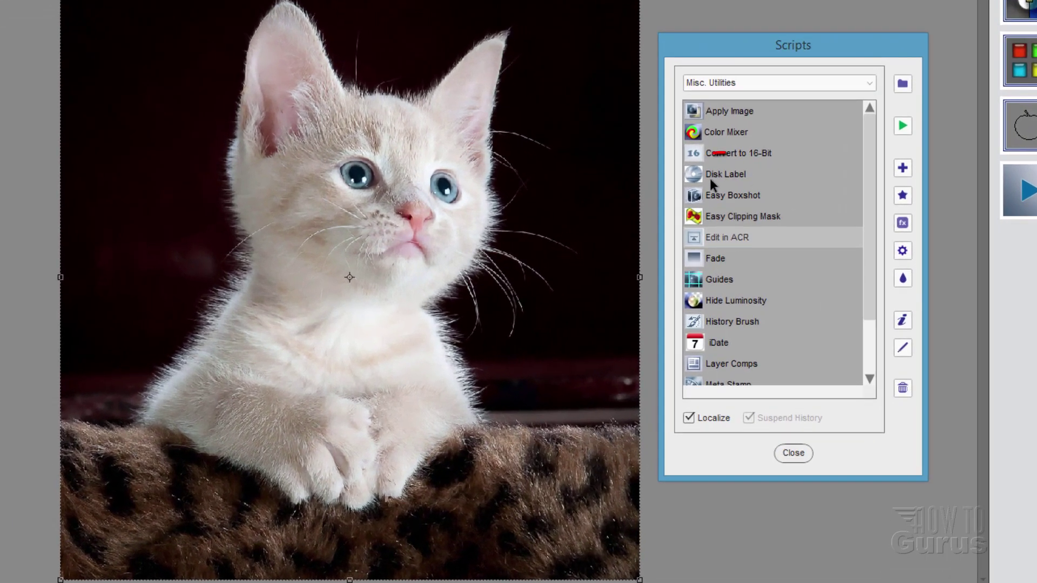
Step: Run the Disk Label script on the kitten photo, then undo the round label
{"action": "left_click", "coordinate": [715, 208]}
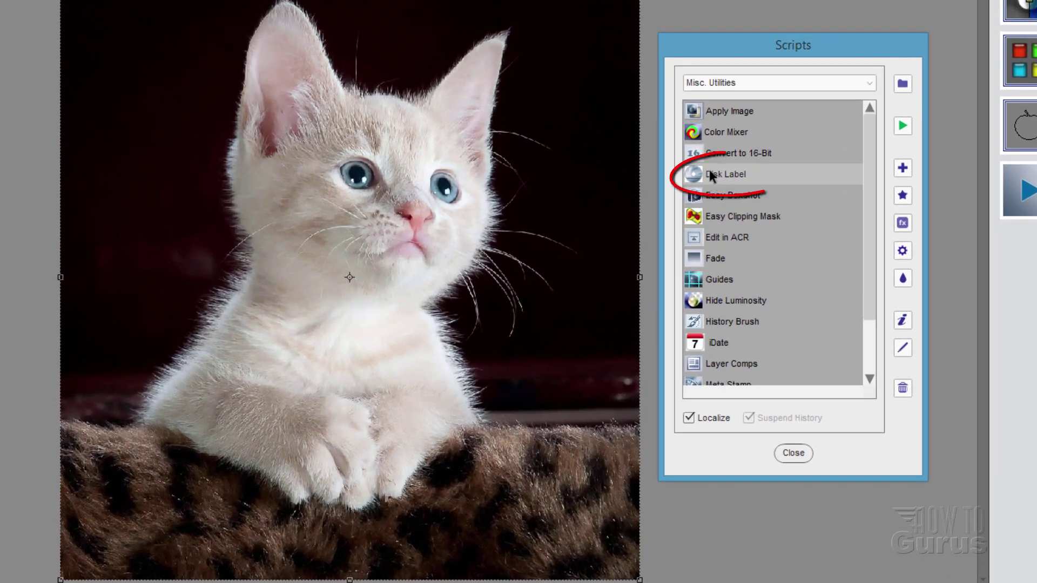
{"action": "left_click", "coordinate": [899, 131]}
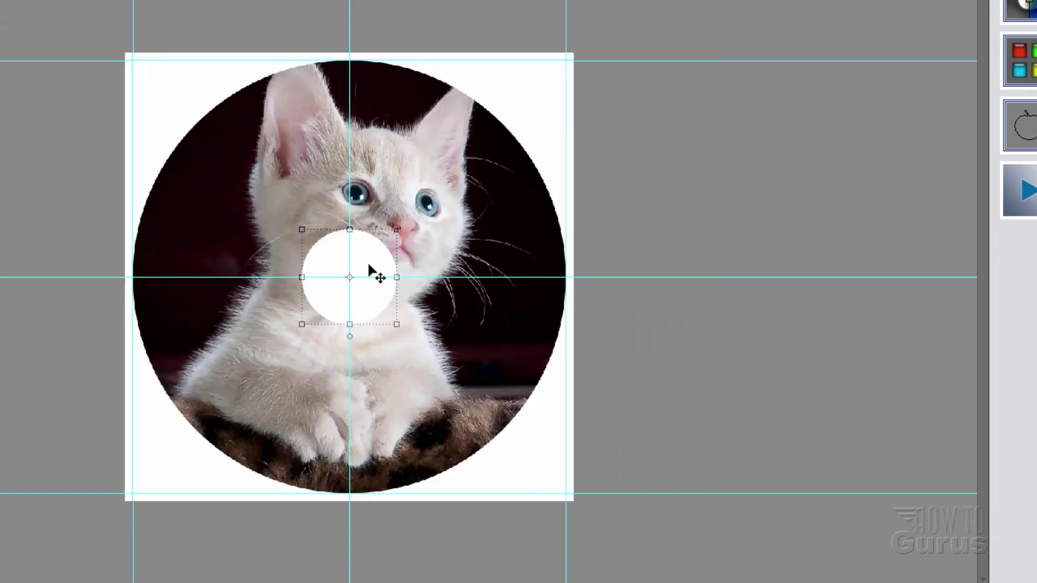
{"action": "key", "text": "ctrl+z"}
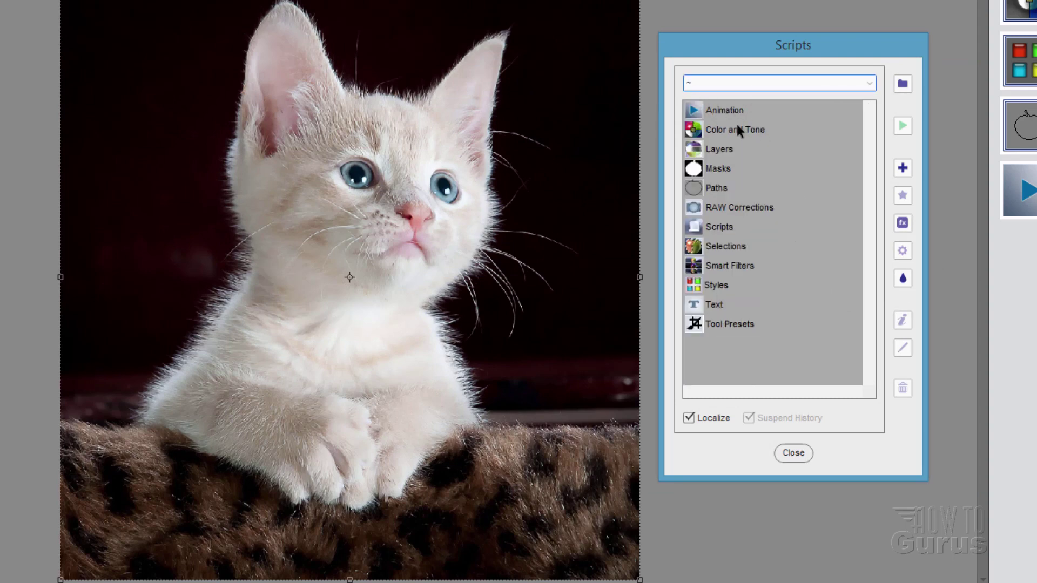
{"action": "left_click", "coordinate": [854, 79]}
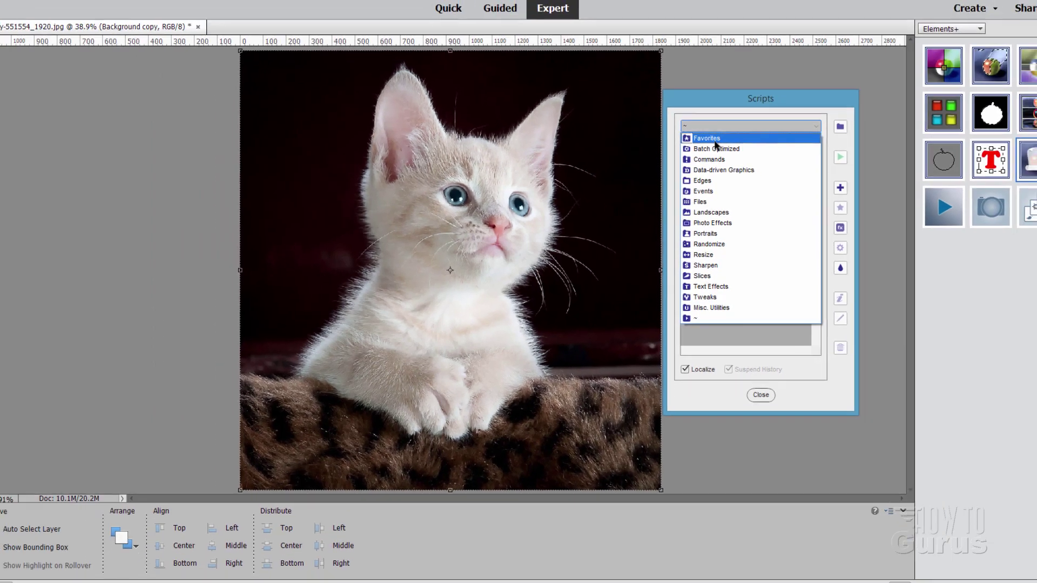
{"action": "key", "text": "Escape"}
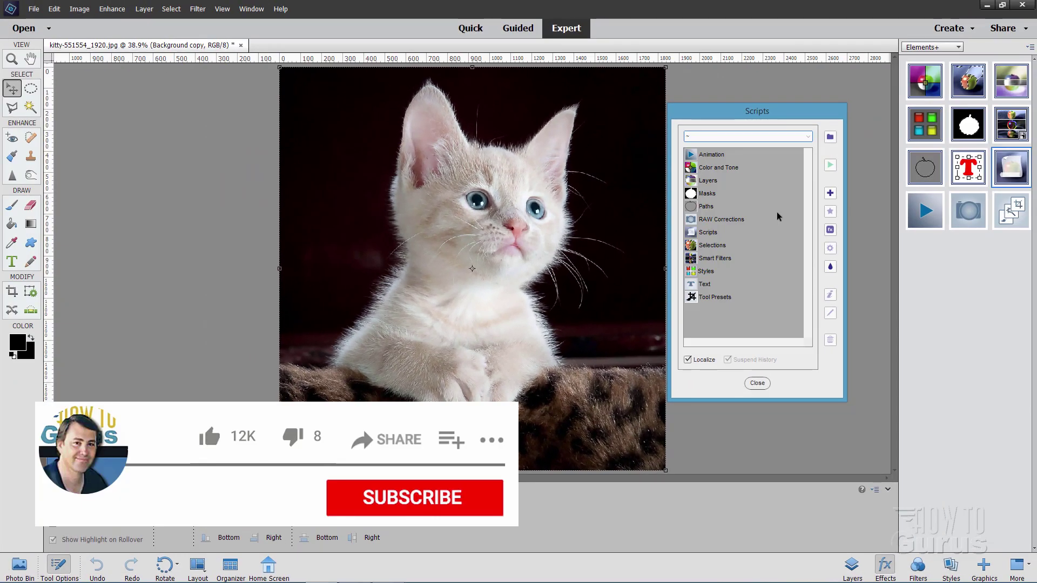